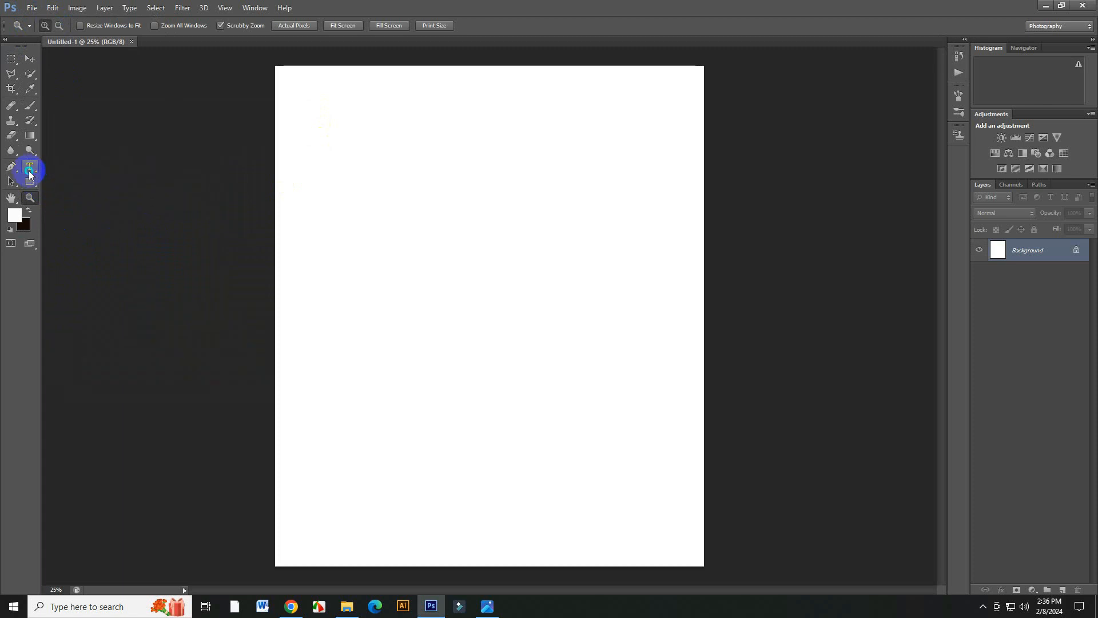
Set the Type tool's font to Rockwell Extra Bold at a size of 72 pt
drag(31, 174, 59, 170)
click(77, 168)
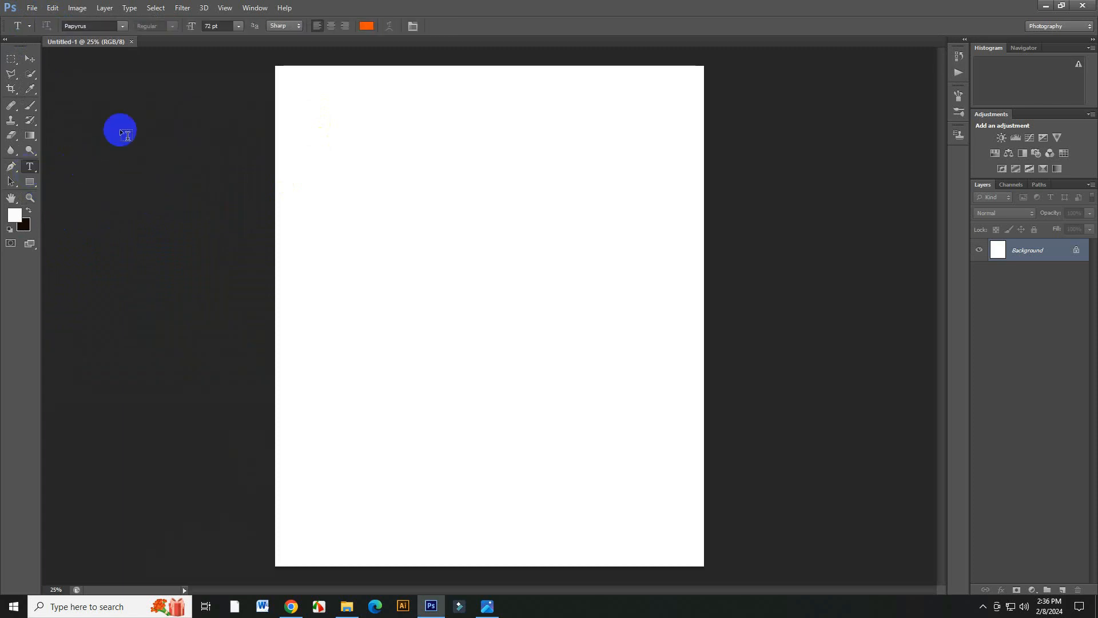
click(124, 26)
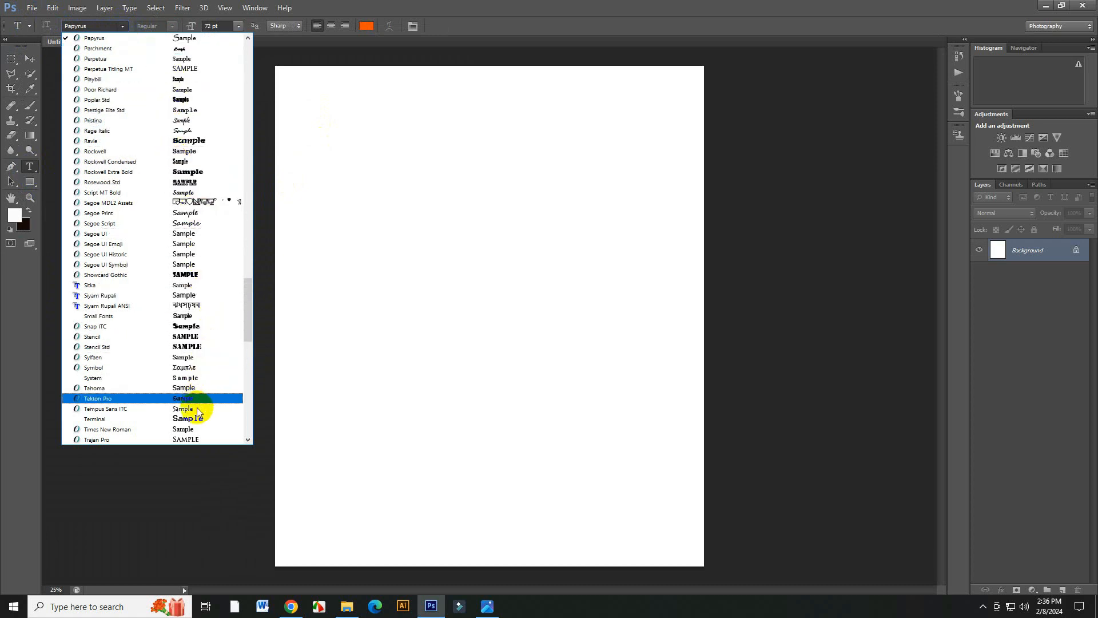
scroll(205, 292, up, 5)
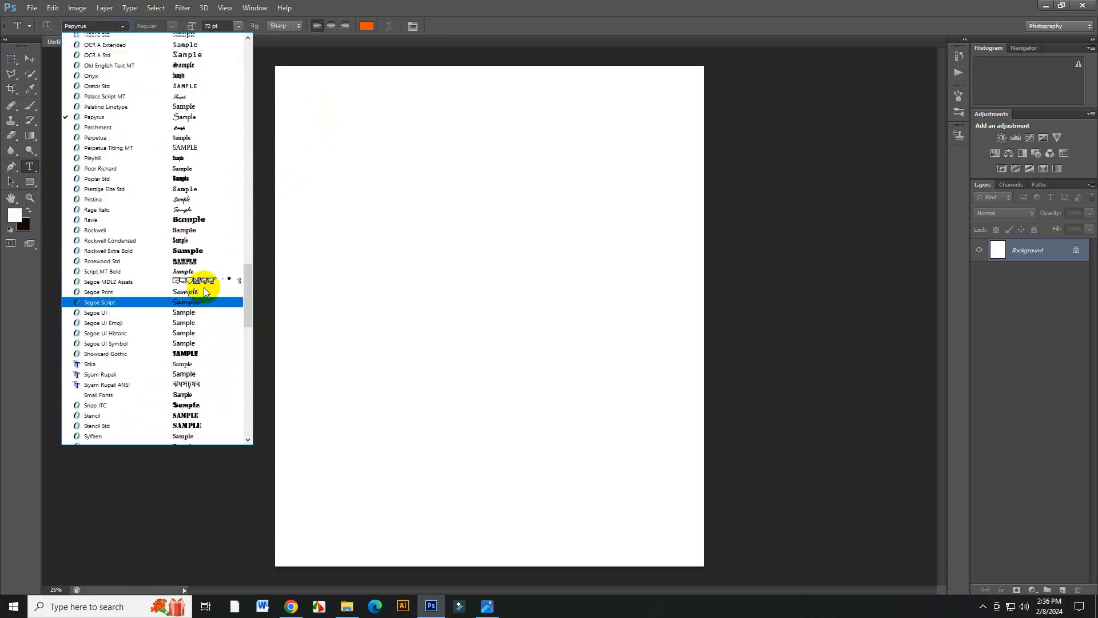
scroll(204, 288, up, 1)
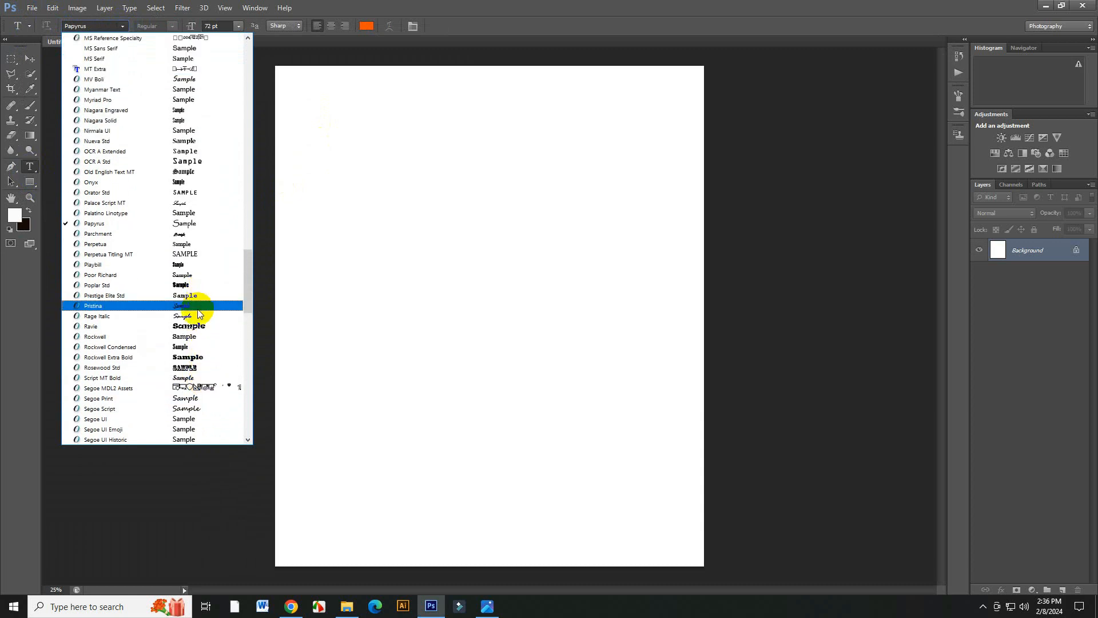
click(207, 358)
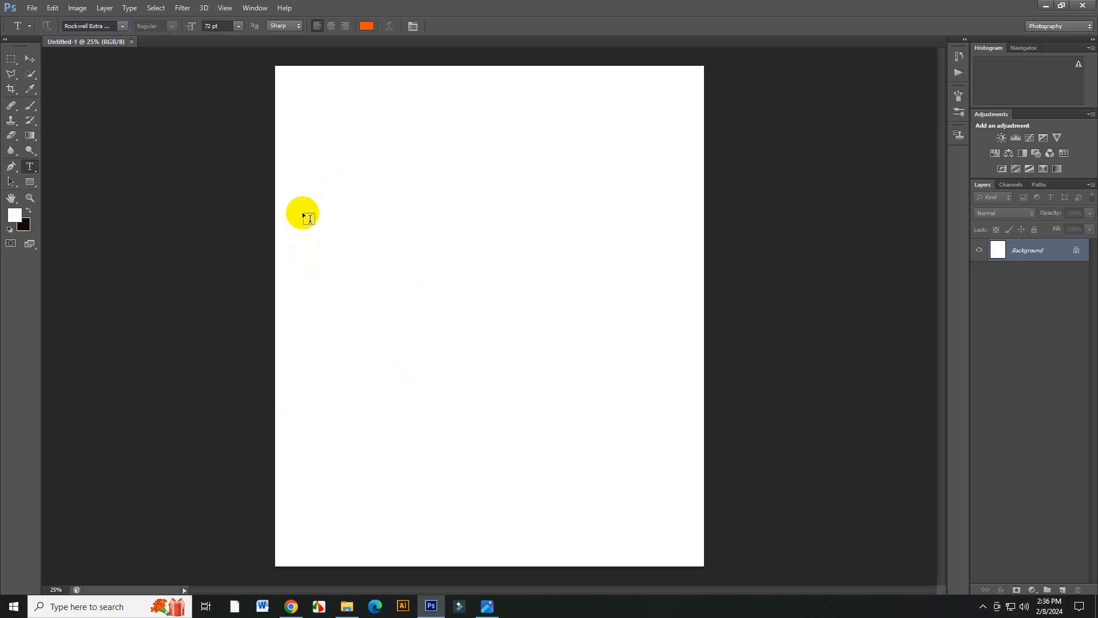
click(231, 28)
click(238, 26)
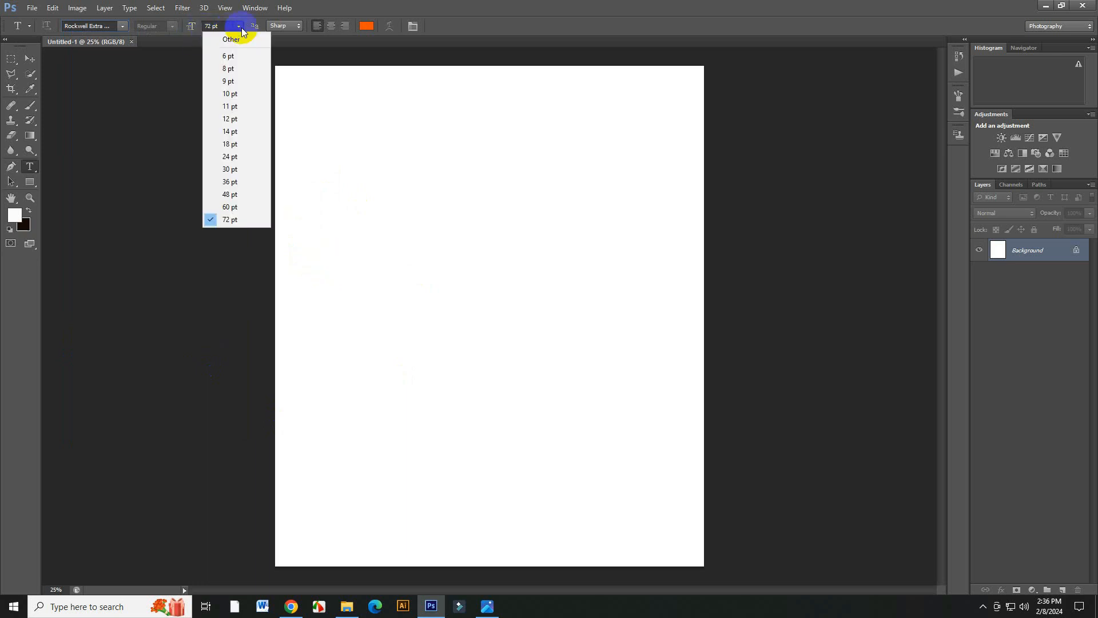
click(246, 222)
Add the text RELAX in red (ff0220) in the upper-left area of the canvas
click(367, 26)
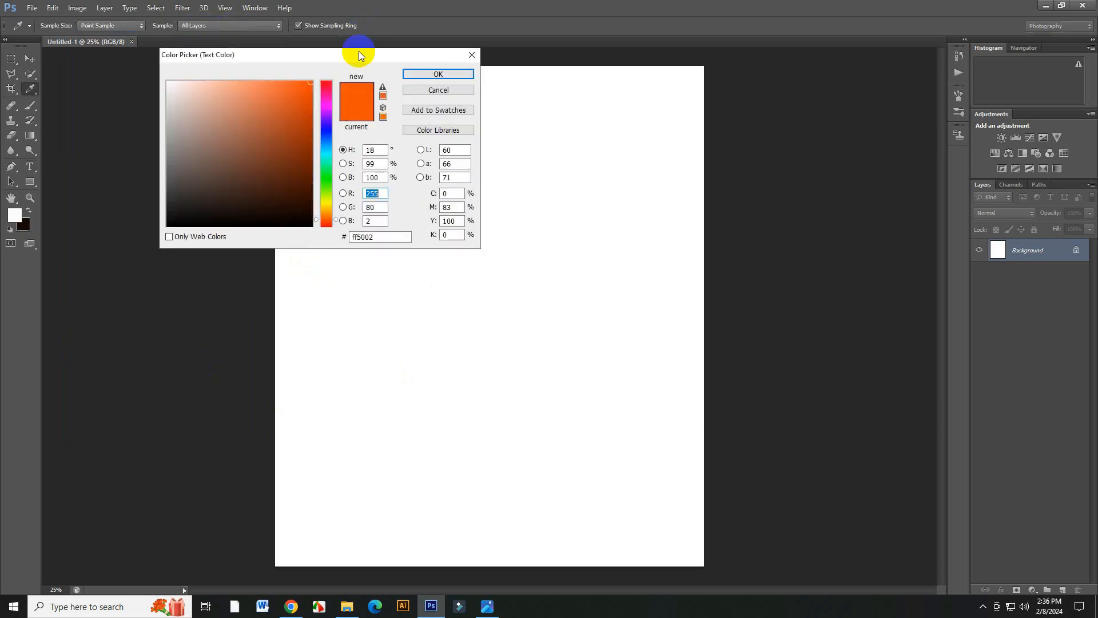
click(324, 85)
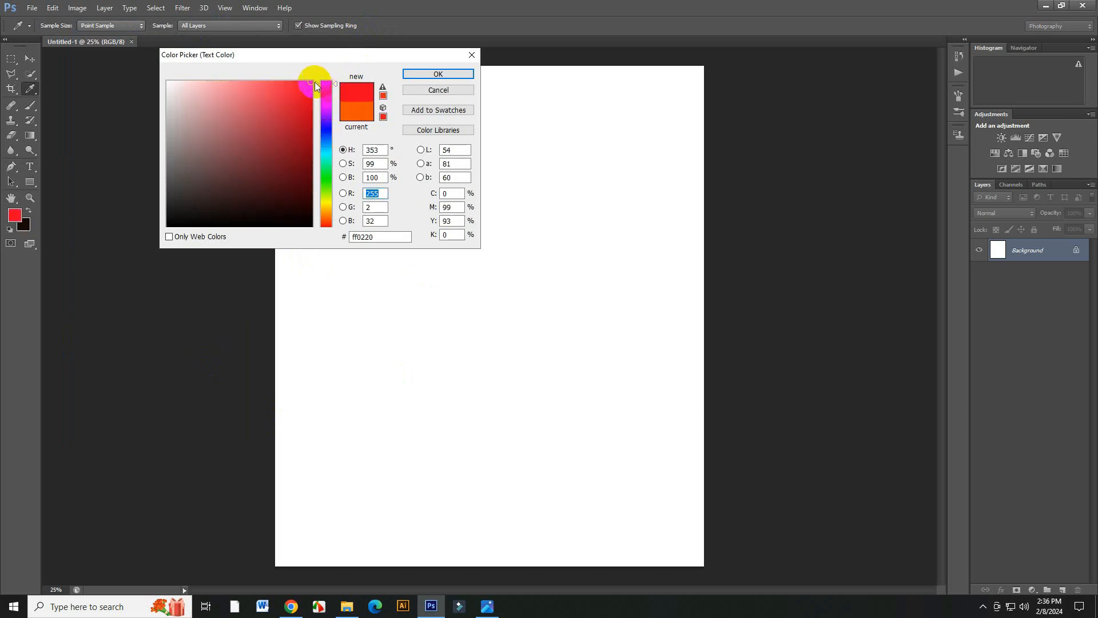
click(439, 74)
click(337, 215)
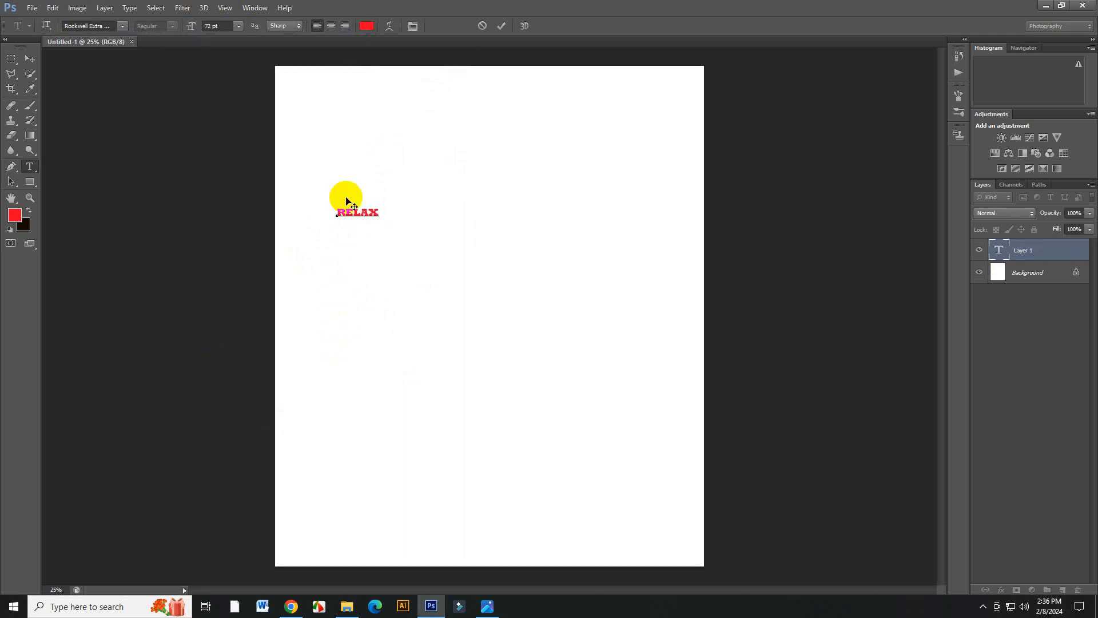
click(501, 26)
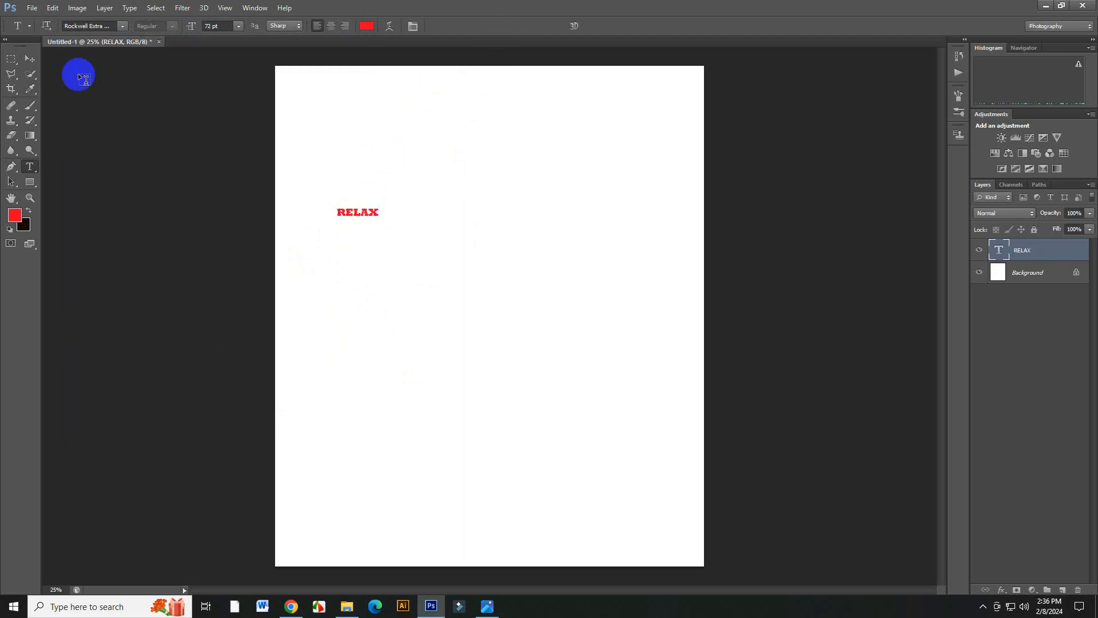
Scale the RELAX text proportionally to about 911% and place it centred across the upper part of the canvas
click(54, 8)
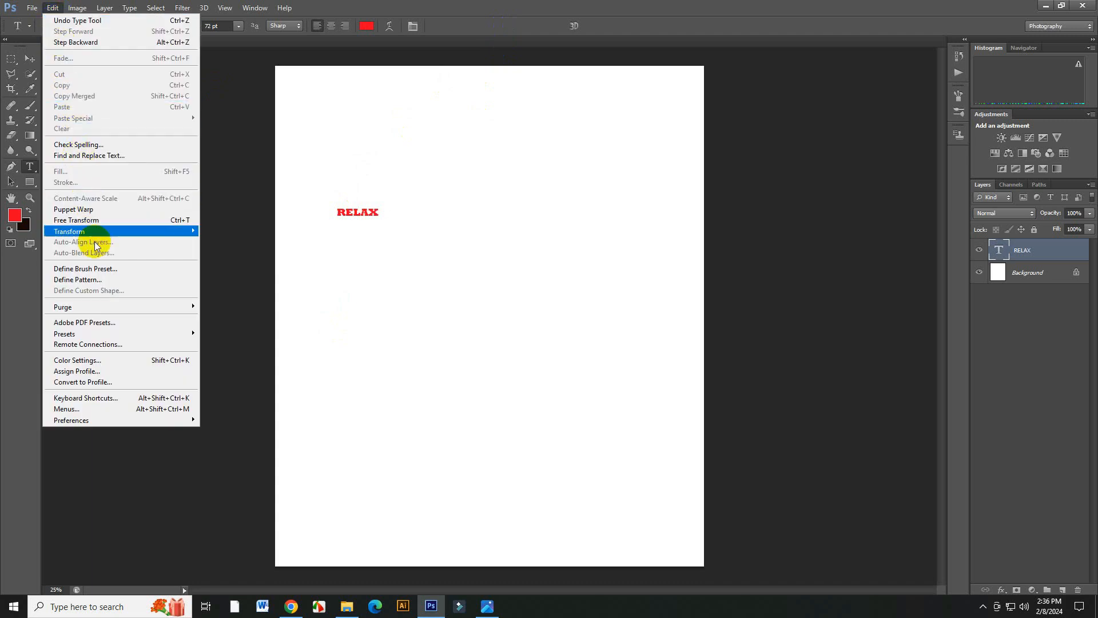
click(120, 222)
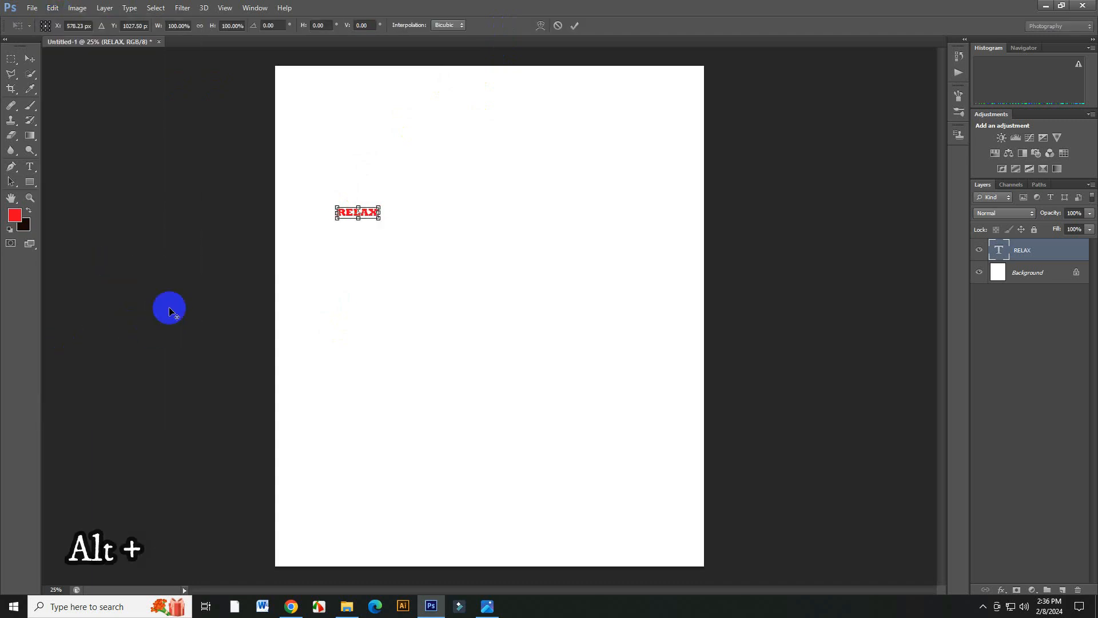
drag(383, 219, 367, 255)
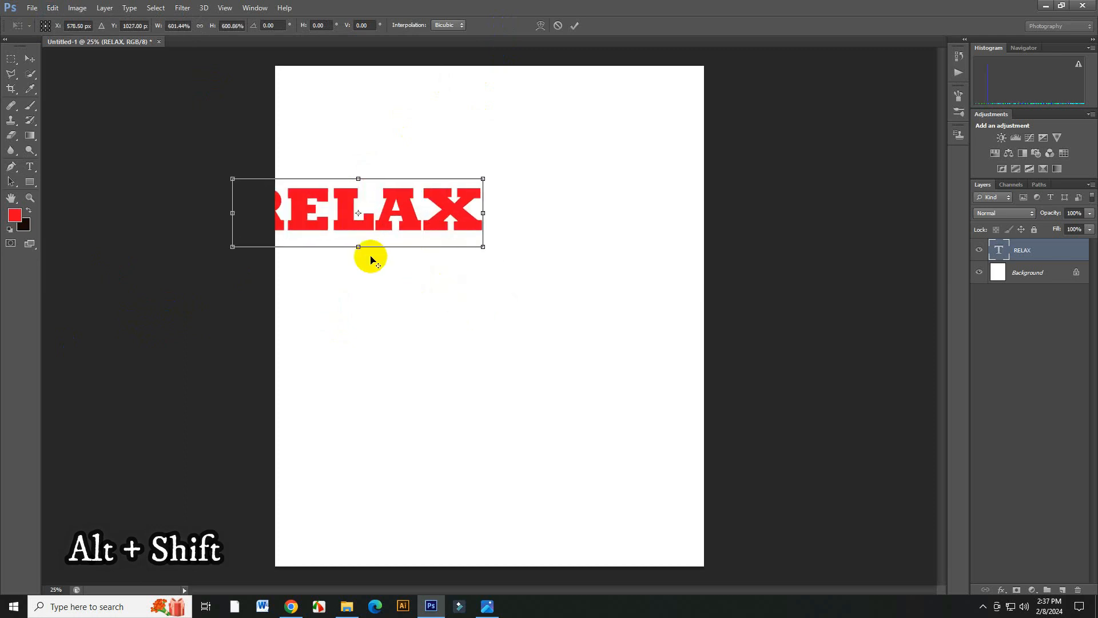
drag(332, 223, 436, 226)
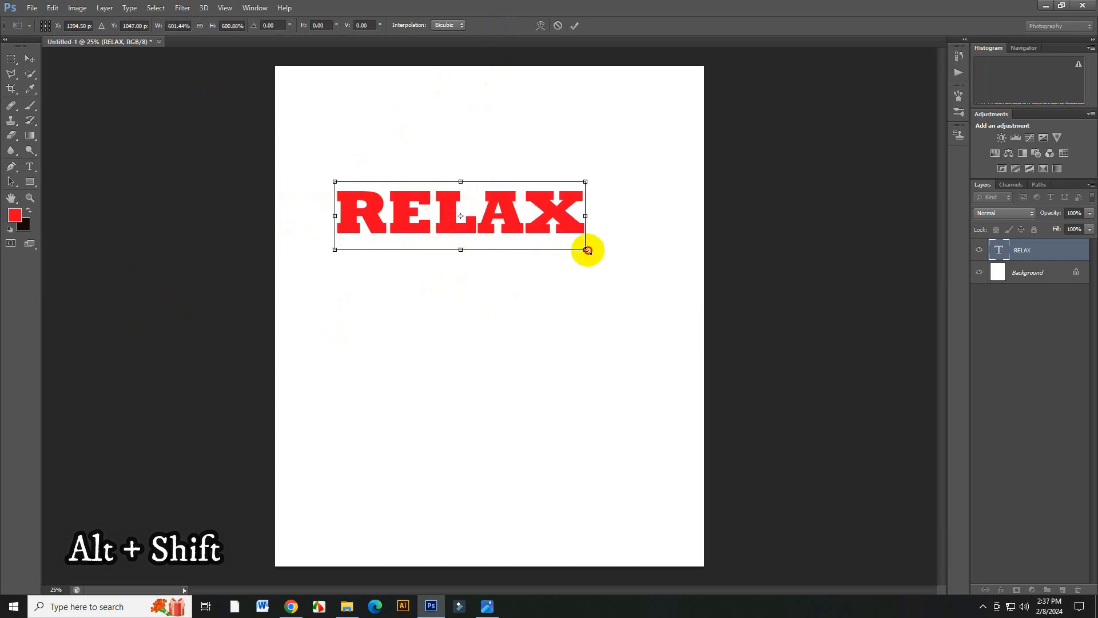
drag(586, 248, 645, 303)
drag(465, 227, 490, 167)
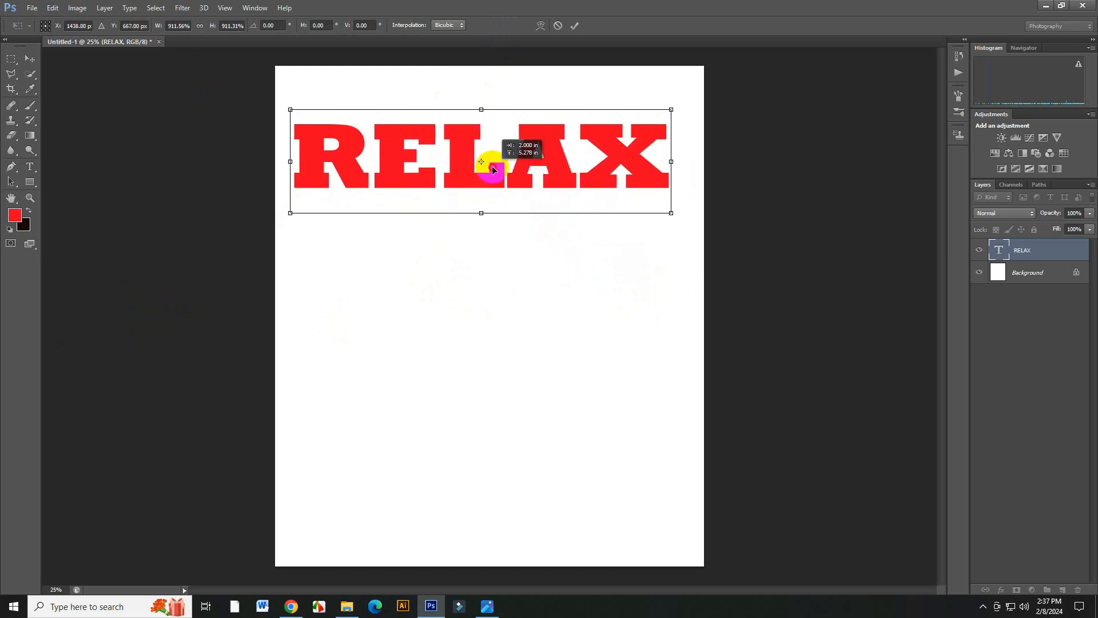
click(574, 27)
click(30, 60)
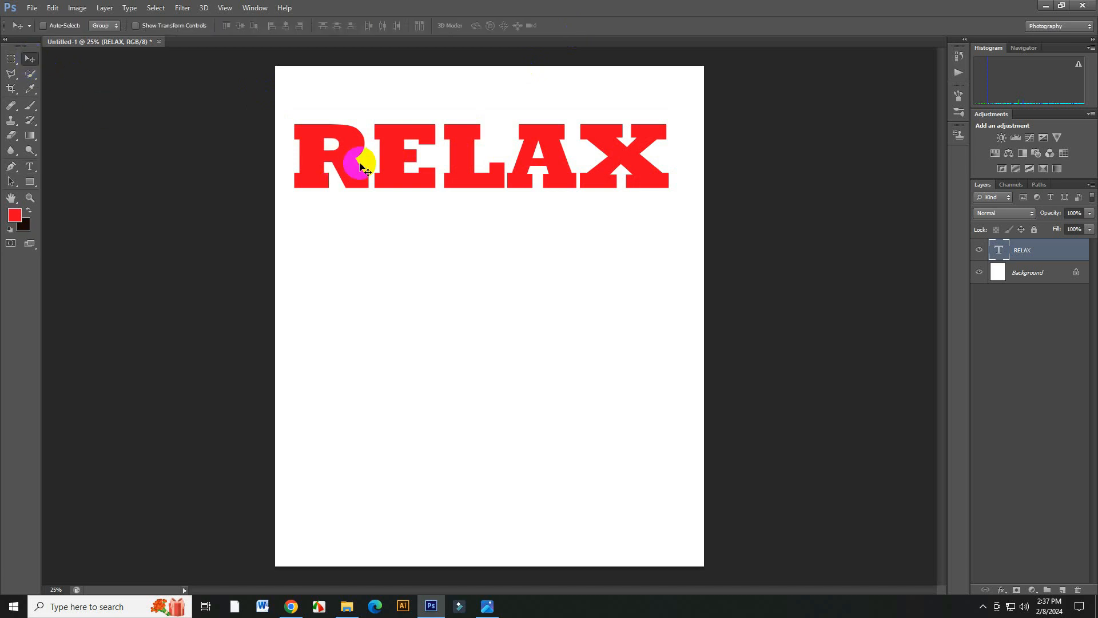
drag(429, 162, 434, 159)
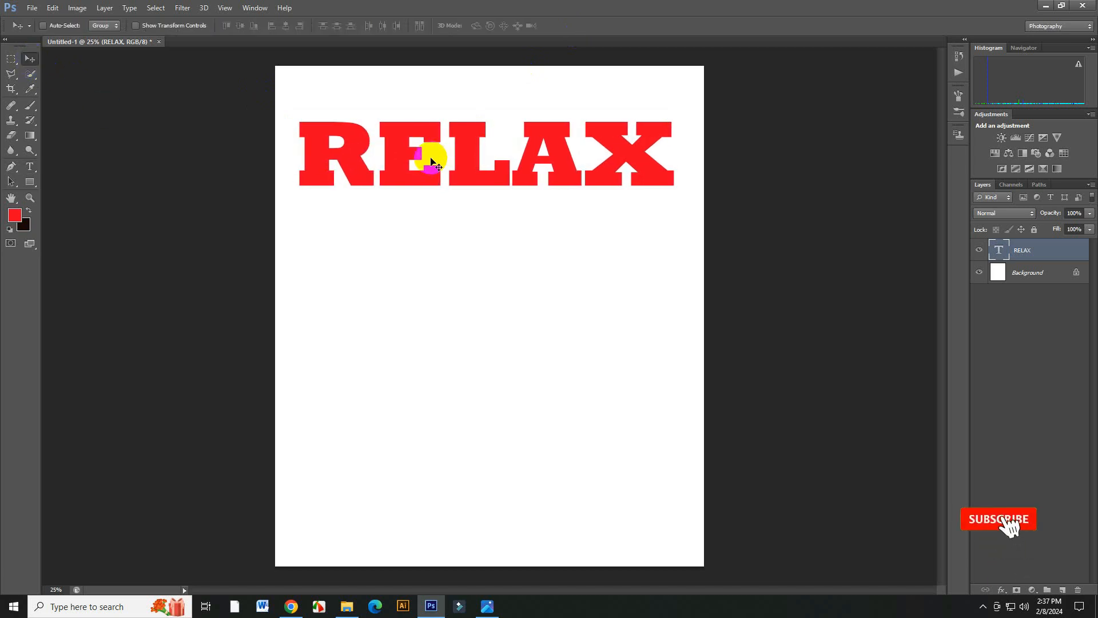
Draw a vertical rectangle about 224 by 2460 px under the R's left foot, with no fill and a 288 pt black stroke
click(30, 183)
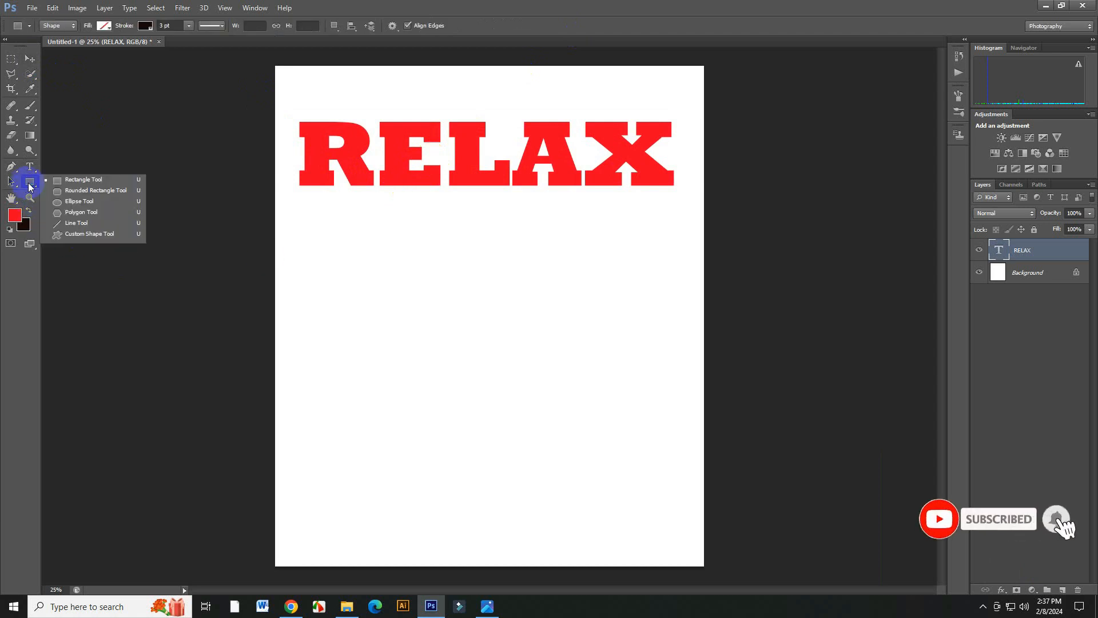
click(82, 180)
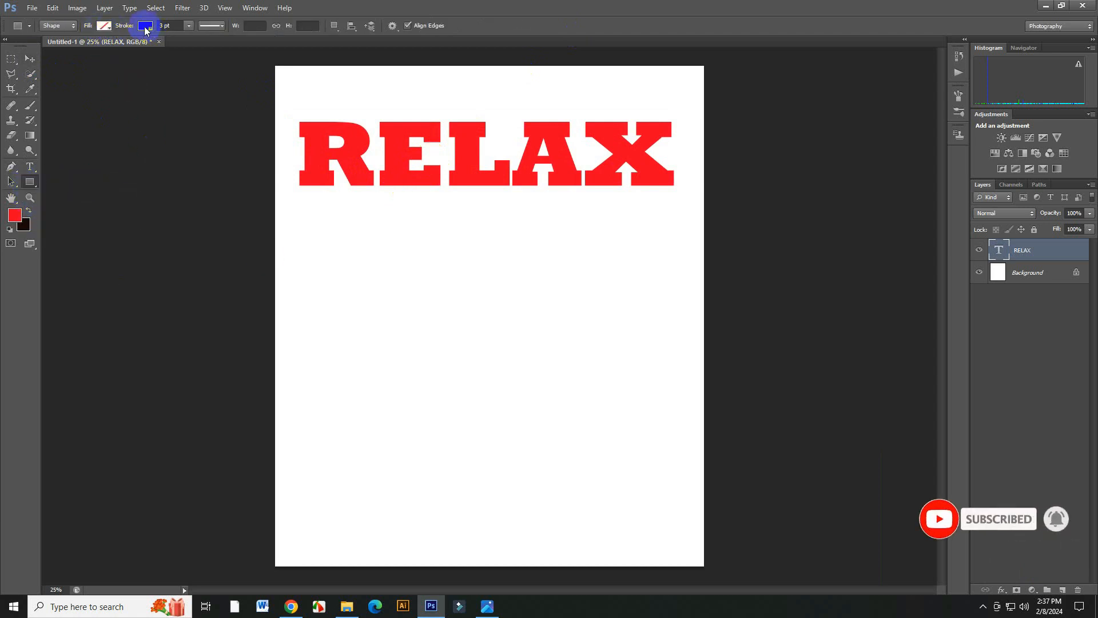
click(188, 26)
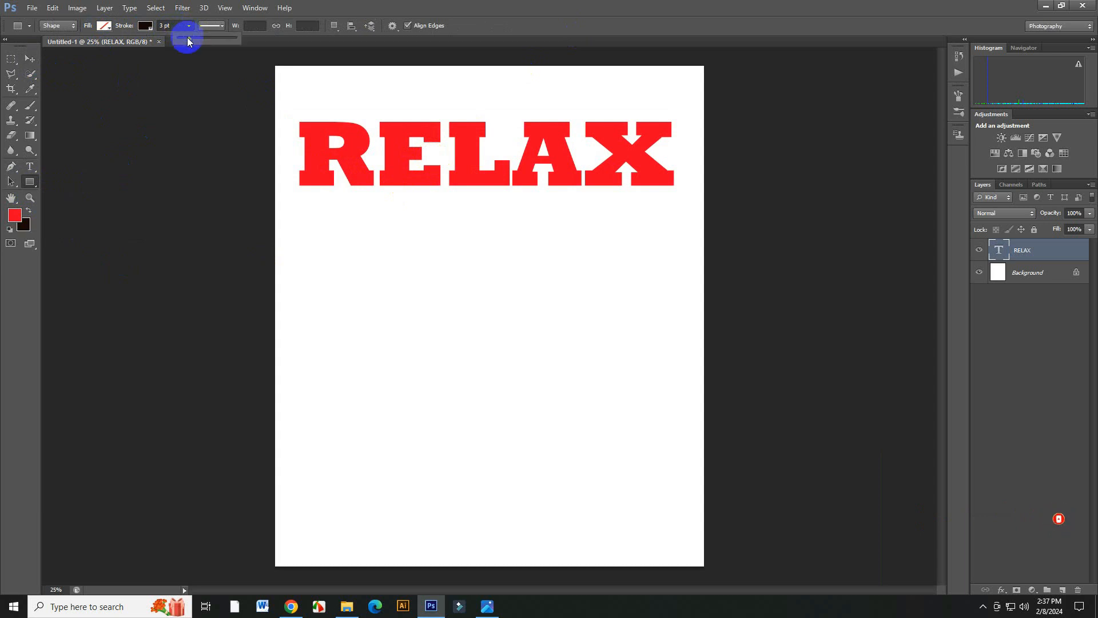
drag(184, 39, 245, 48)
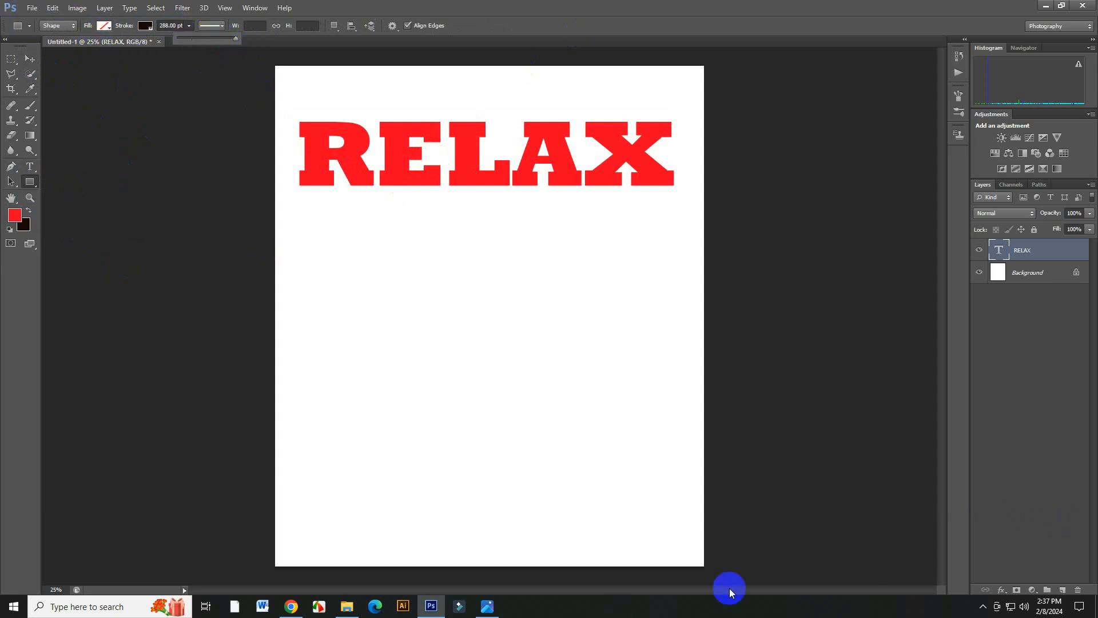
drag(301, 185, 332, 536)
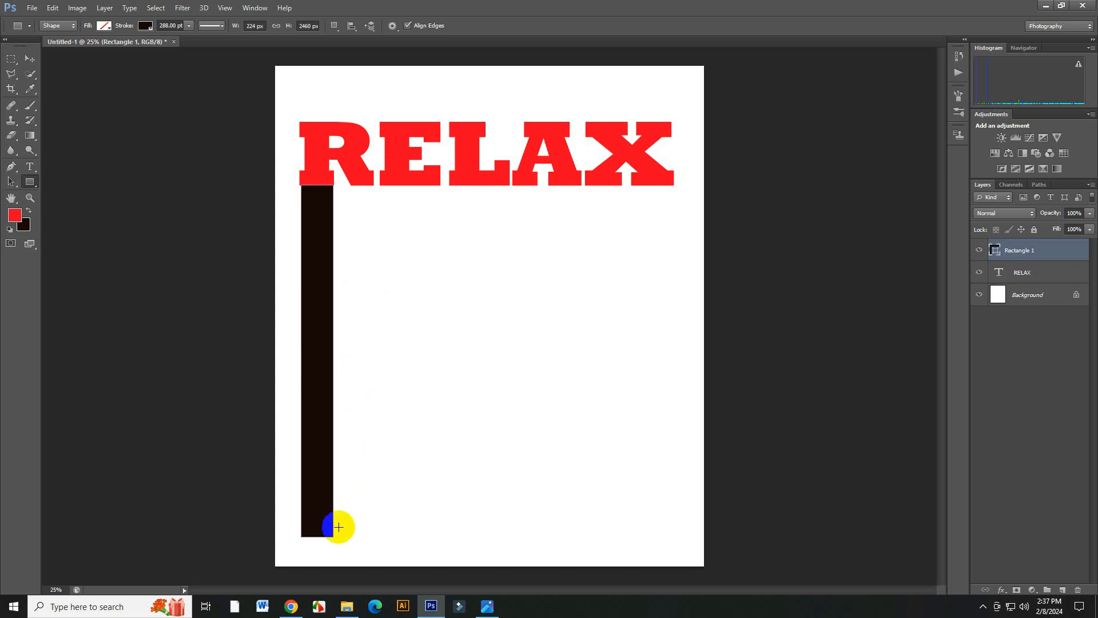
Duplicate the black bar seven times, spacing the copies beneath the feet of the remaining RELAX letters
click(25, 61)
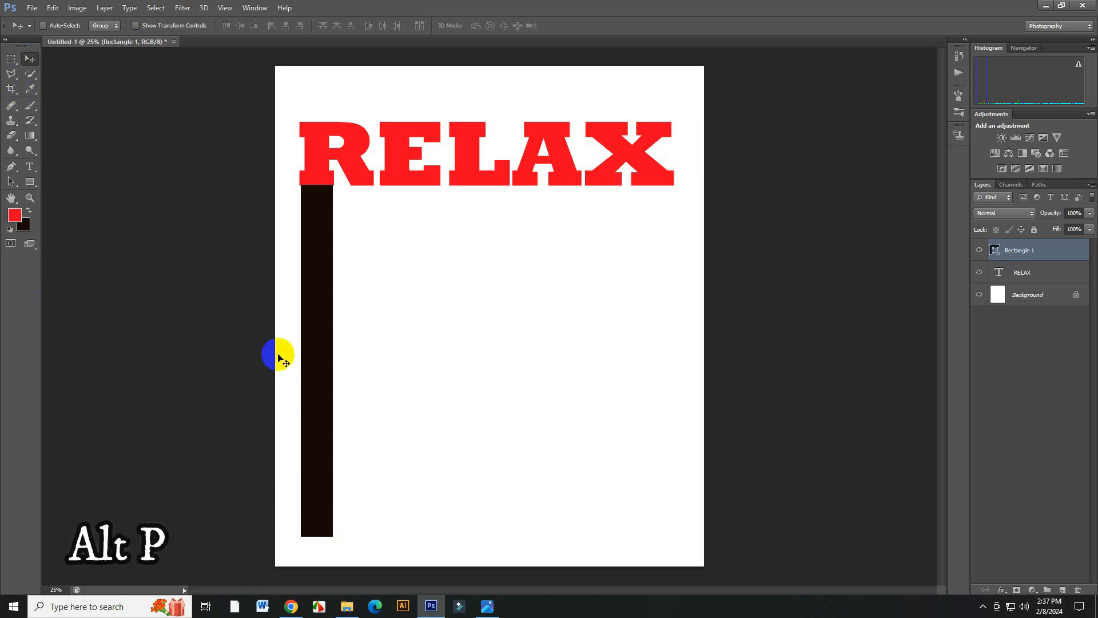
drag(317, 377, 650, 391)
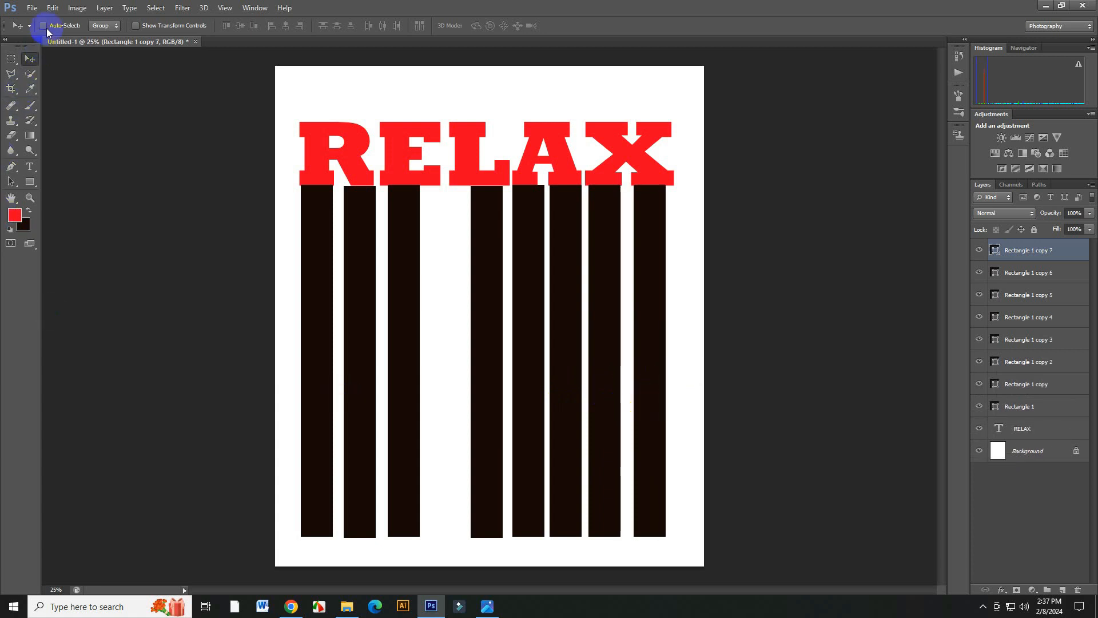
Widen the rightmost bar to match the X's right foot and nudge it slightly left into alignment
click(51, 8)
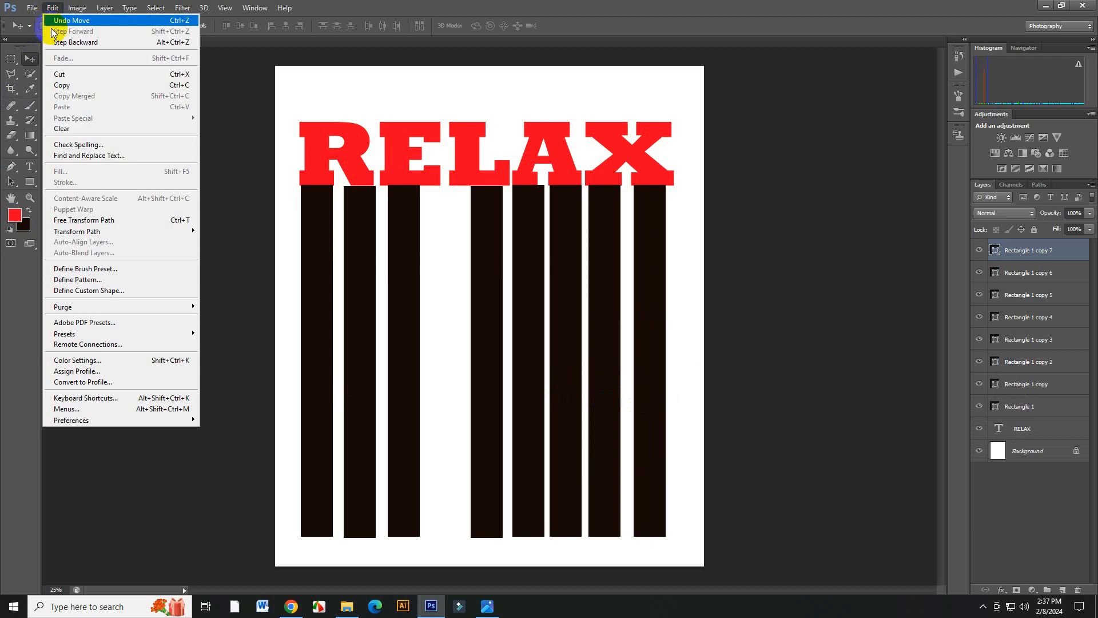
click(124, 221)
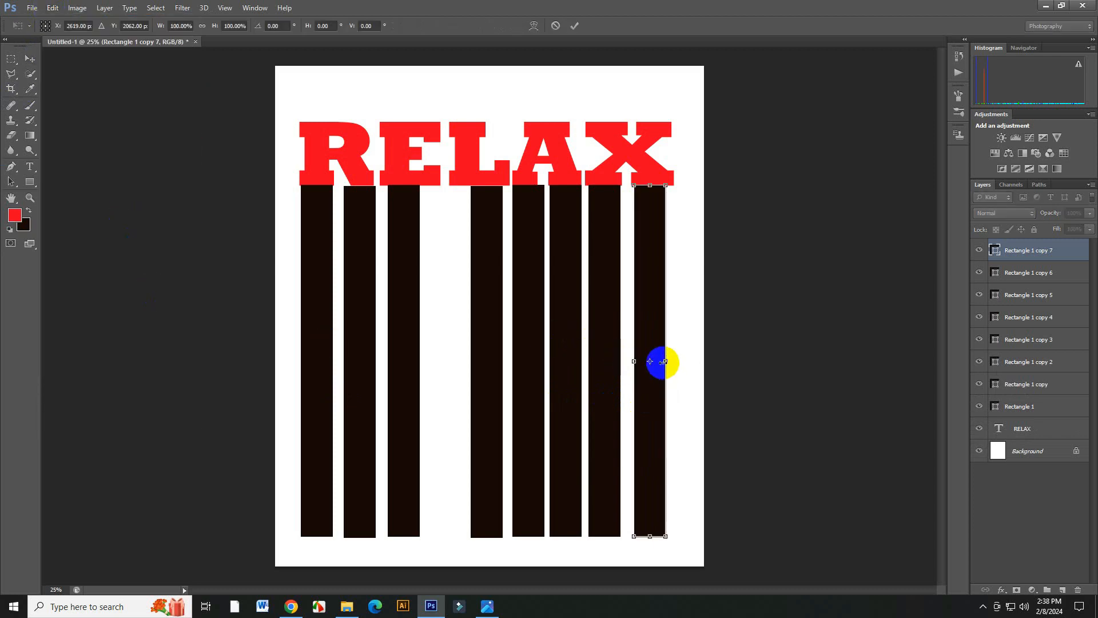
drag(666, 361, 630, 362)
click(575, 27)
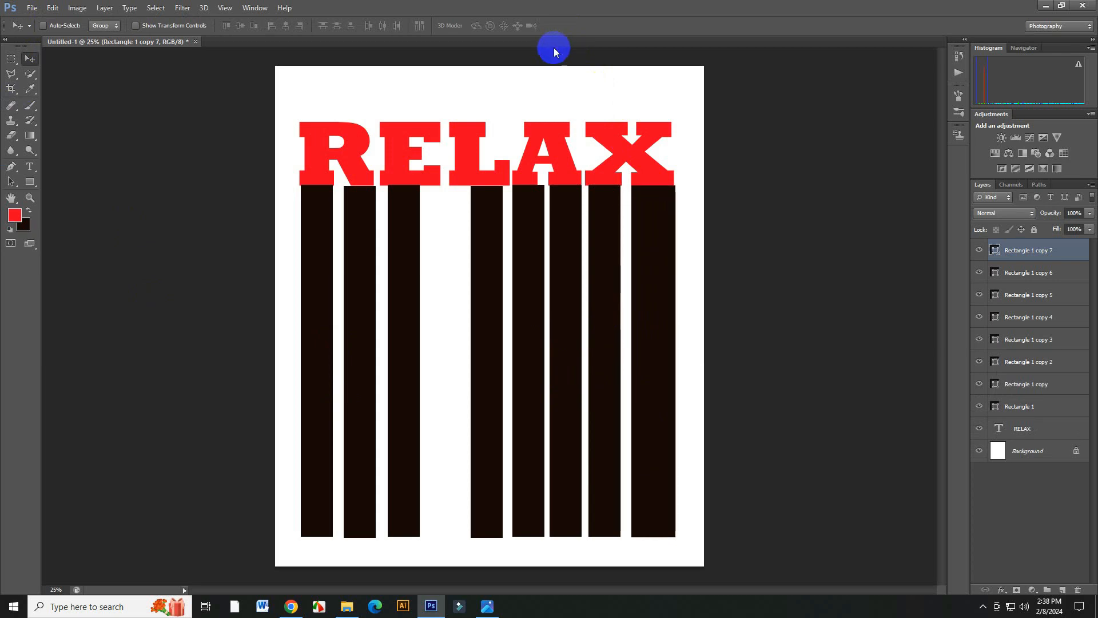
key(Left)
key(Left)
key(Left)
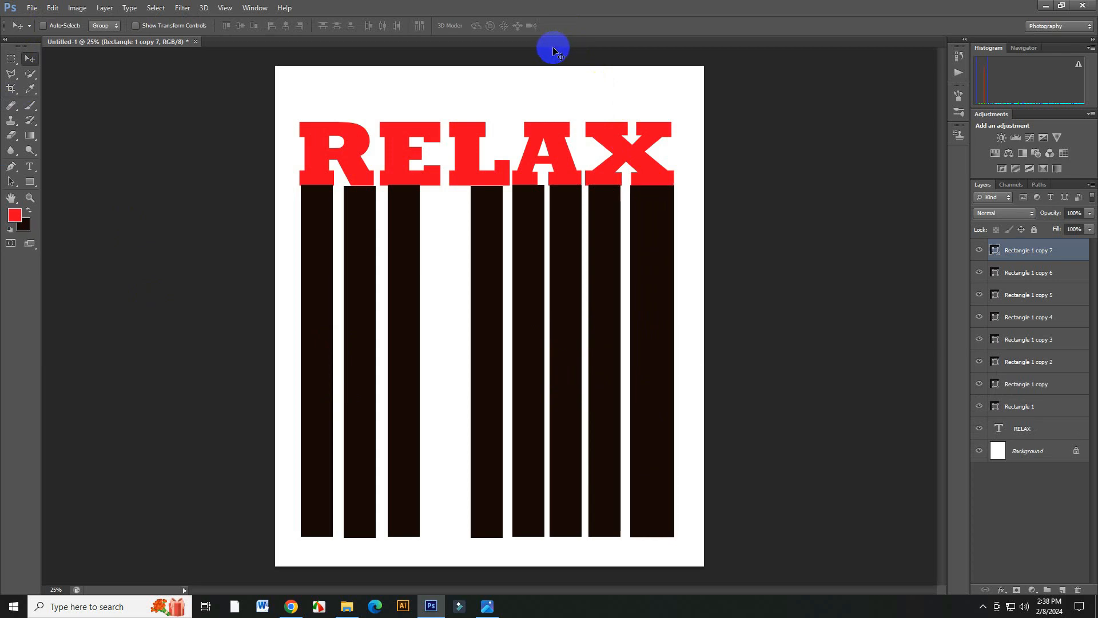
Widen the bar under the X's left foot to 112.5% and nudge it left to line up with the foot
click(1016, 280)
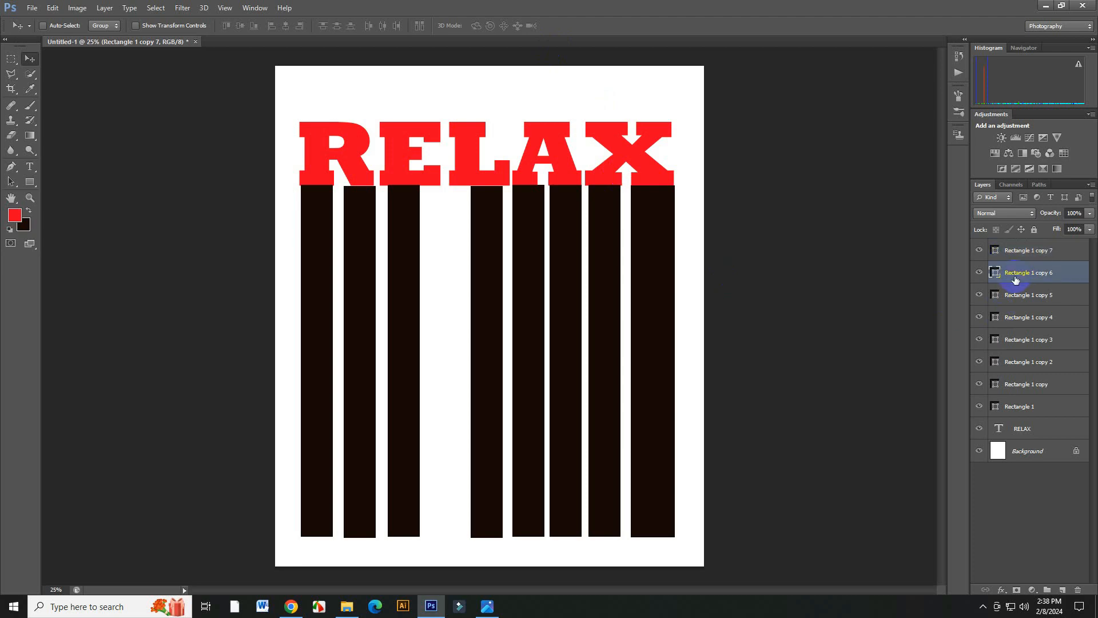
click(55, 9)
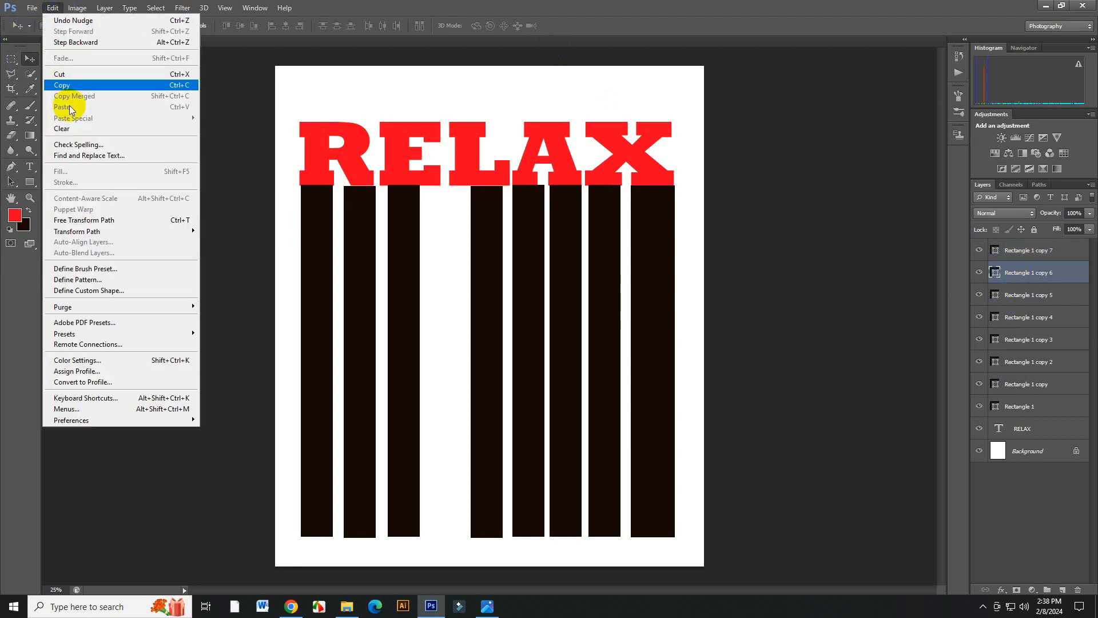
click(131, 221)
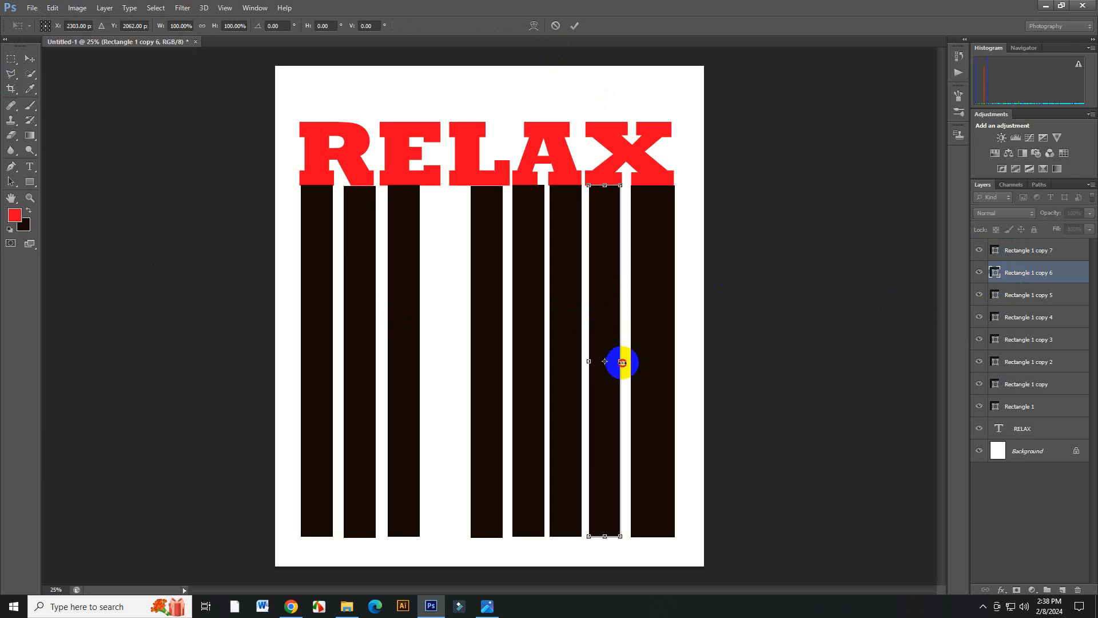
drag(623, 362, 589, 362)
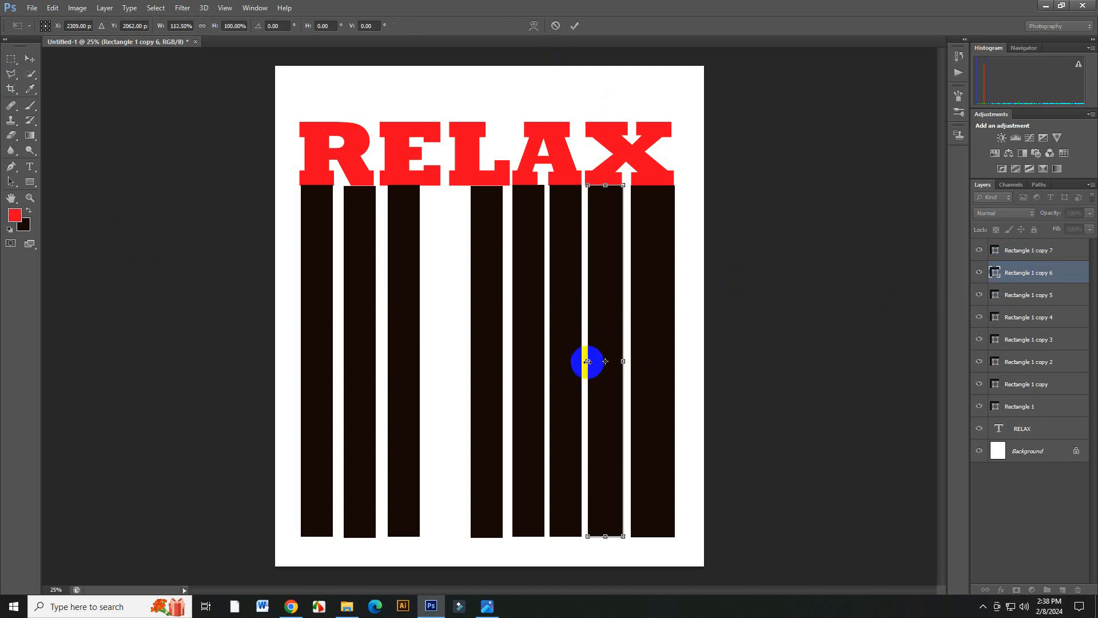
click(573, 26)
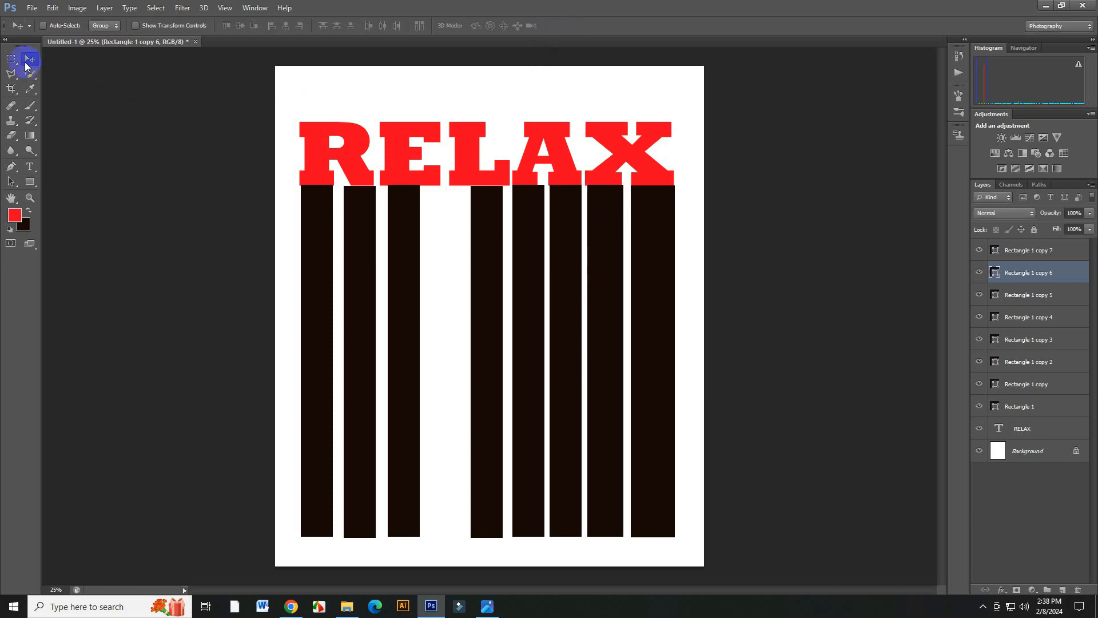
key(shift+Left)
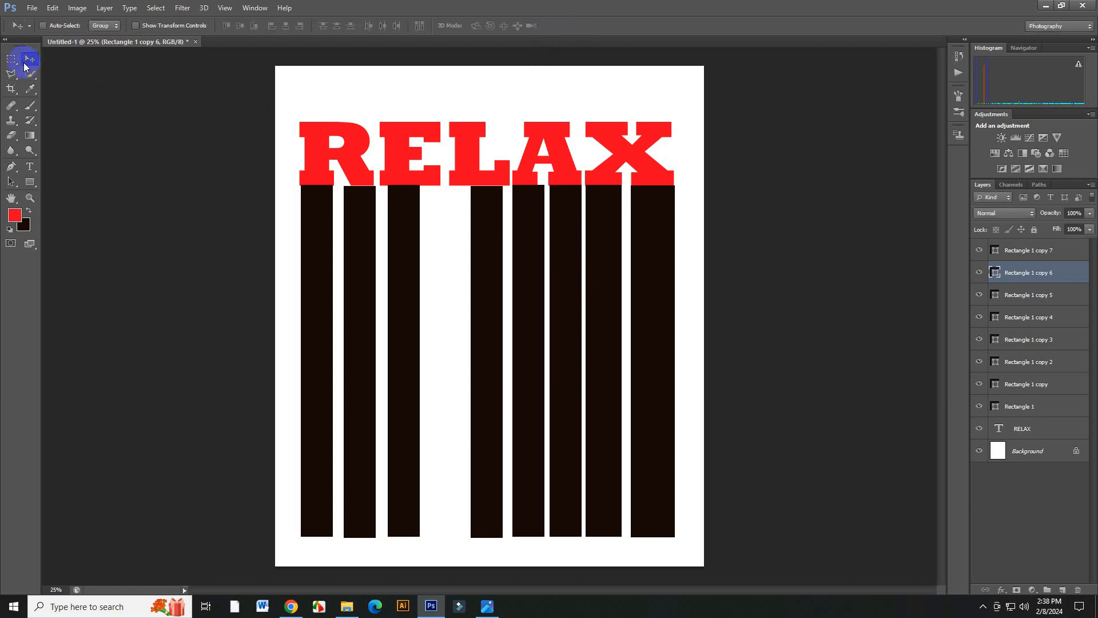
Nudge the bar under the A's right foot slightly left to line up with the foot
click(1019, 296)
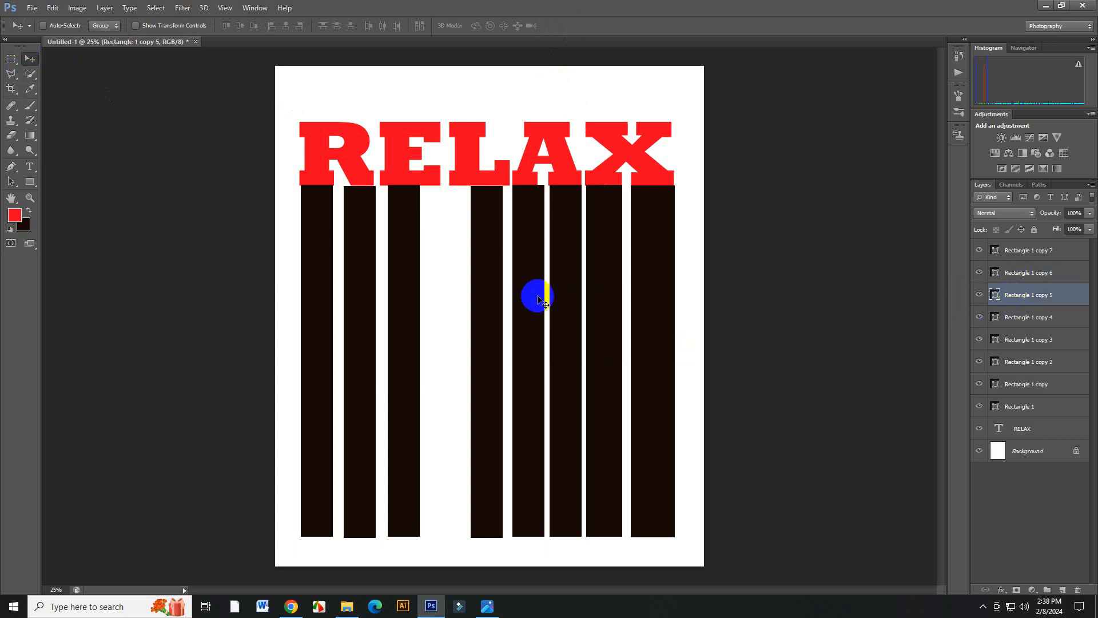
key(Right)
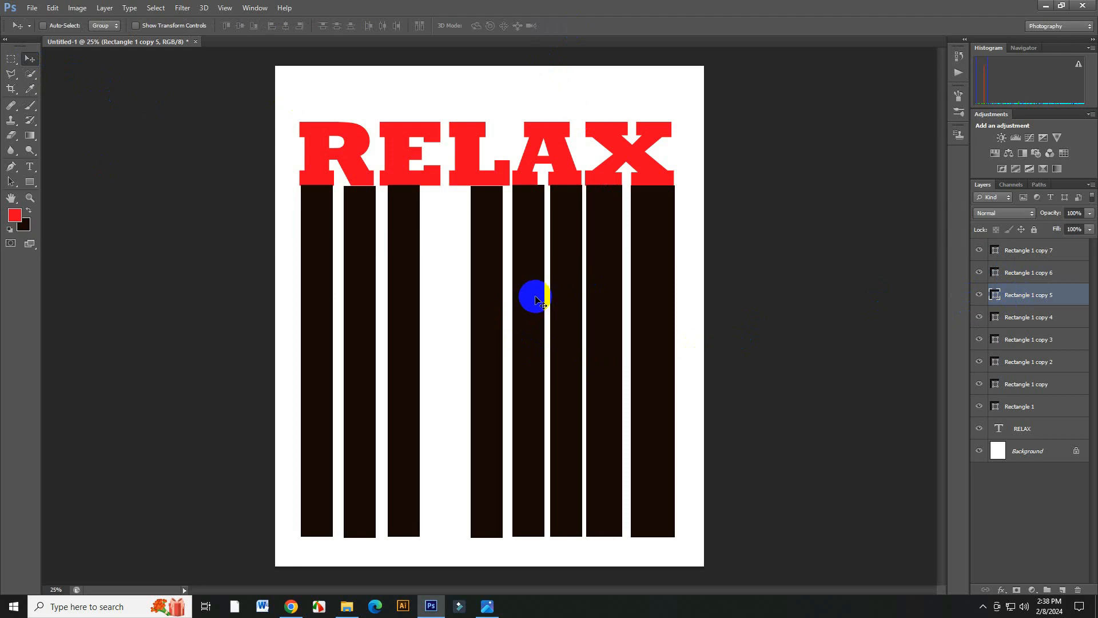
key(Left)
key(Left)
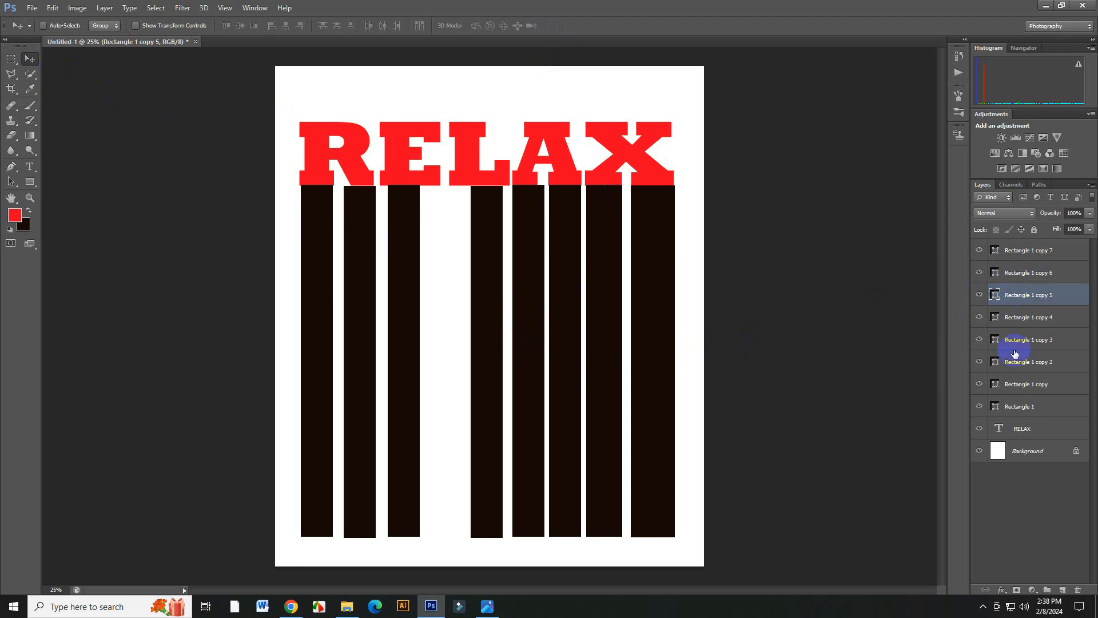
Narrow the bar under the A's left foot to about 89% and align it with the foot
click(1001, 319)
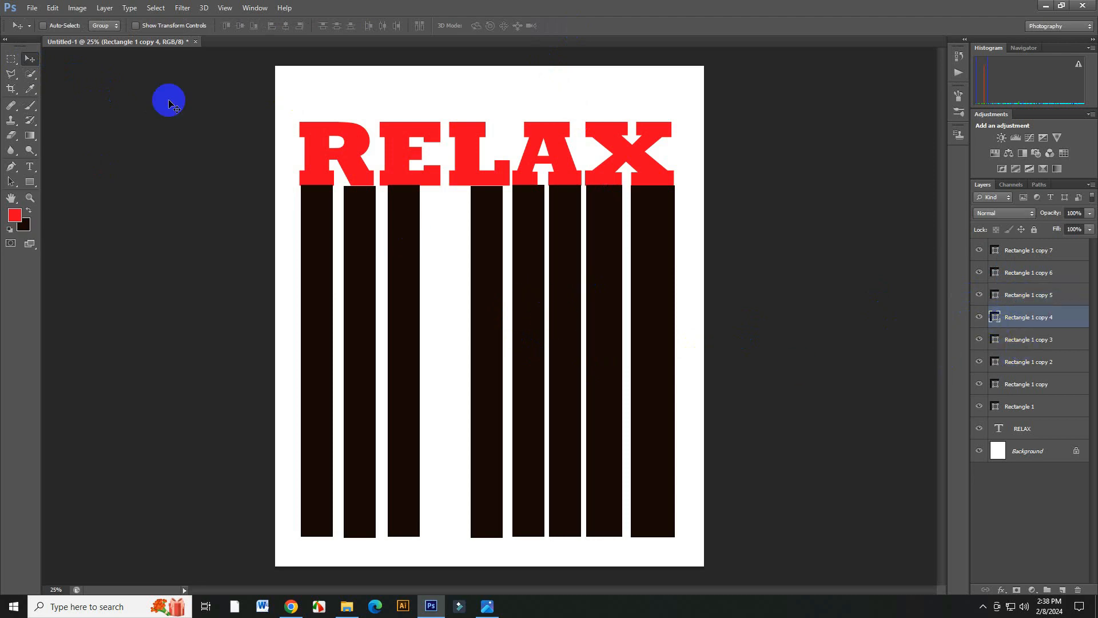
click(52, 7)
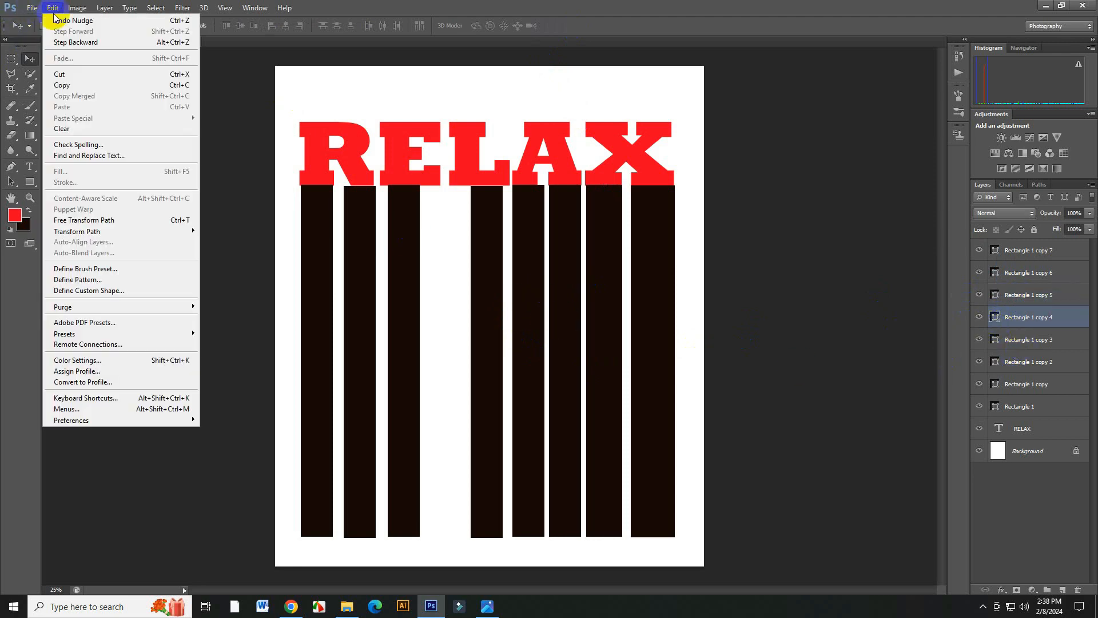
click(118, 223)
drag(541, 362, 538, 366)
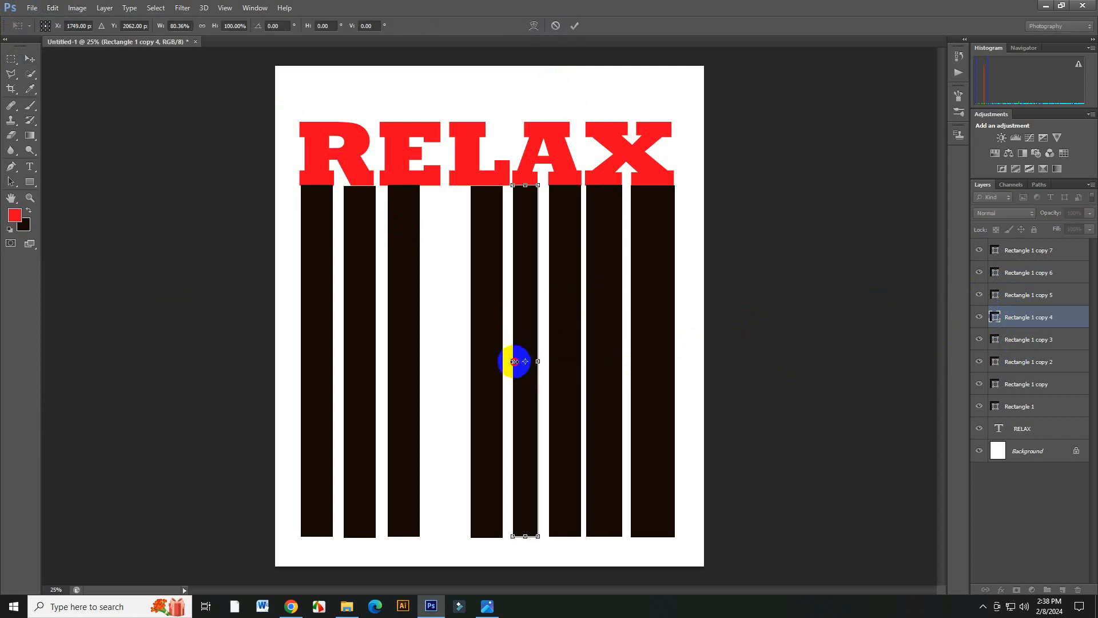
drag(512, 363, 510, 364)
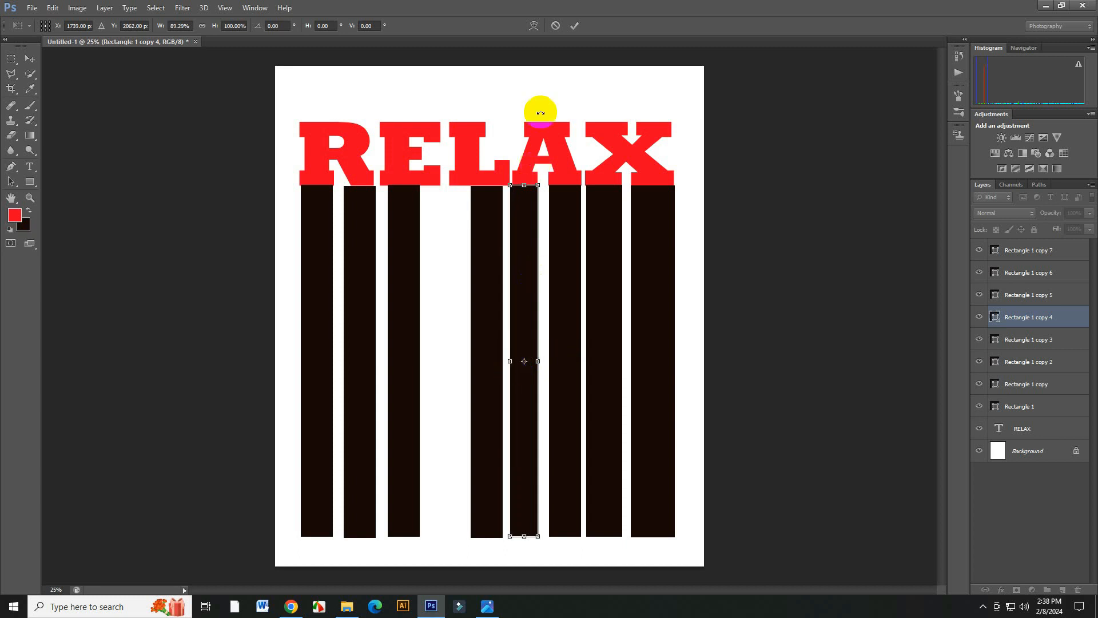
click(574, 27)
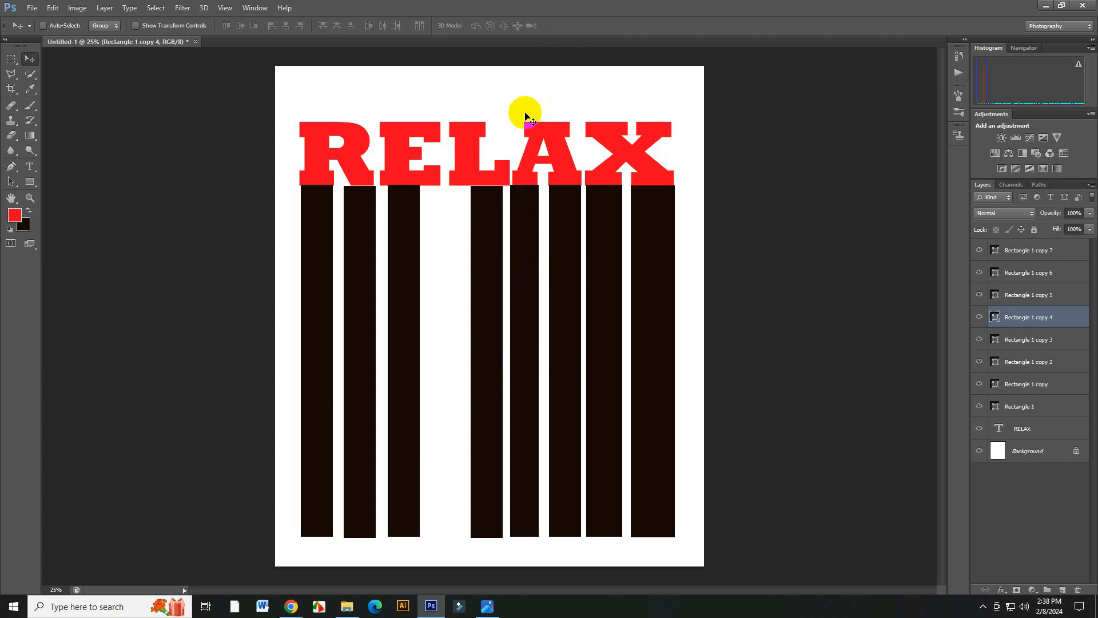
Trim the left side of the bar under the A's left foot to 92% width and nudge it left
click(52, 8)
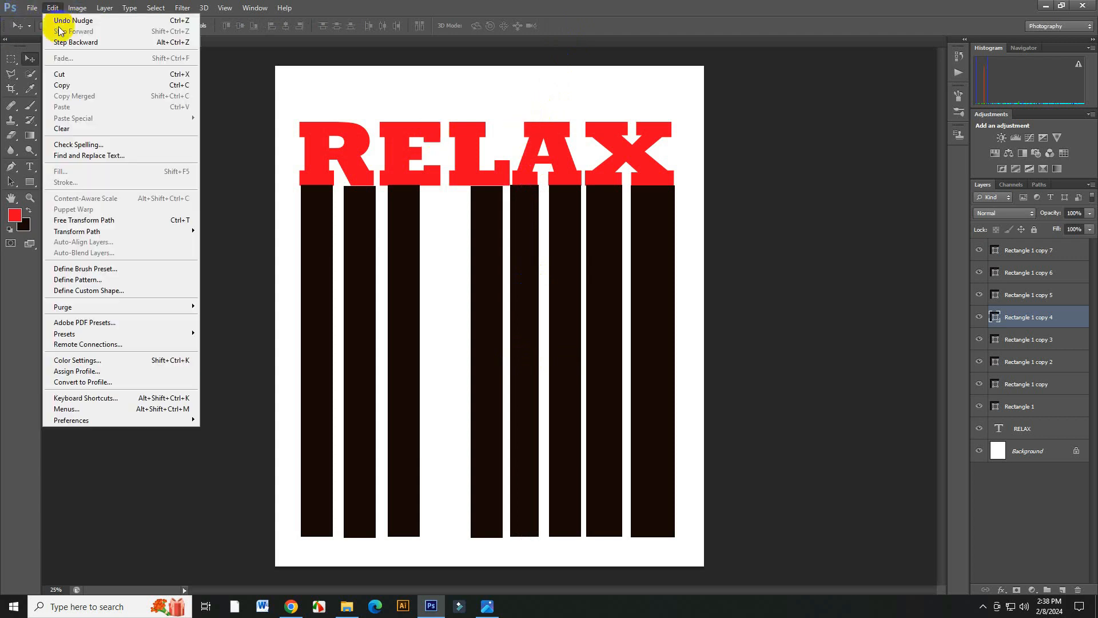
click(118, 220)
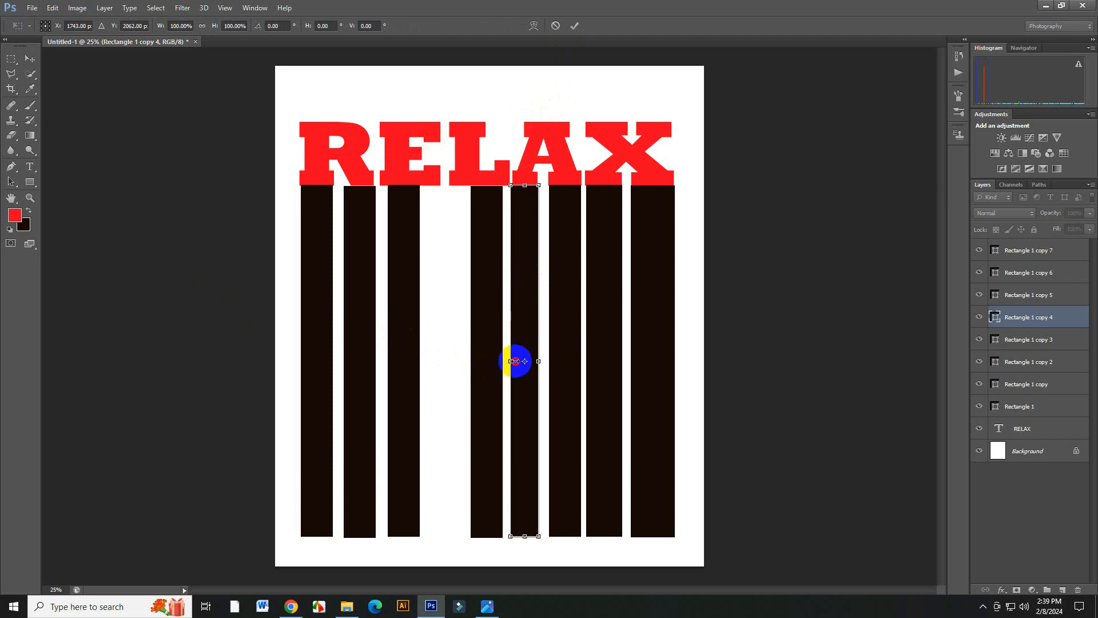
drag(511, 361, 514, 361)
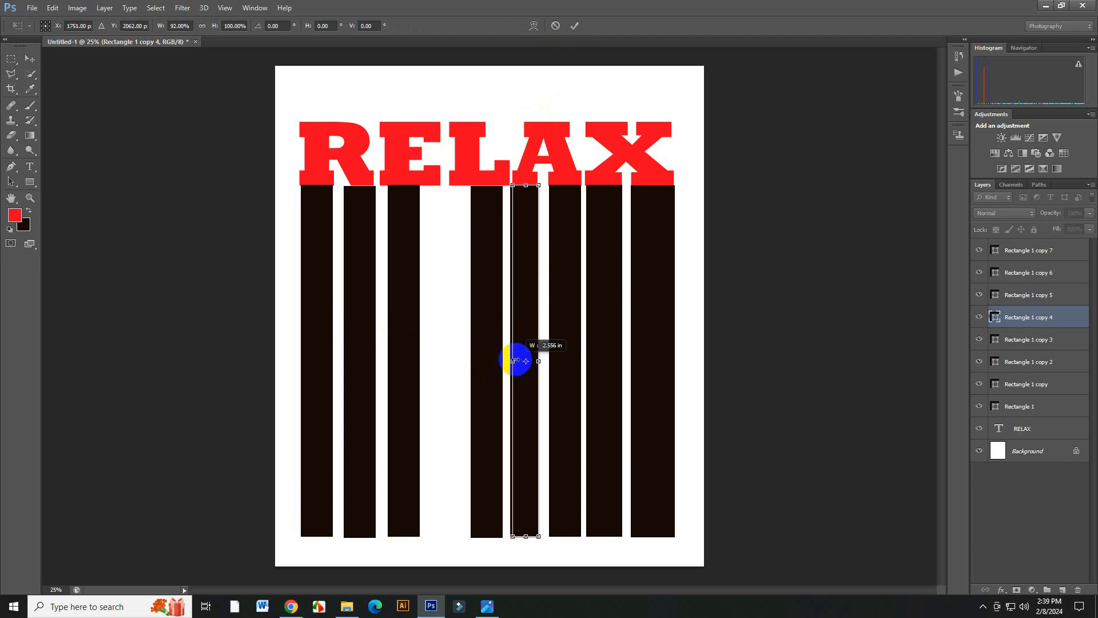
click(574, 26)
key(shift+Left)
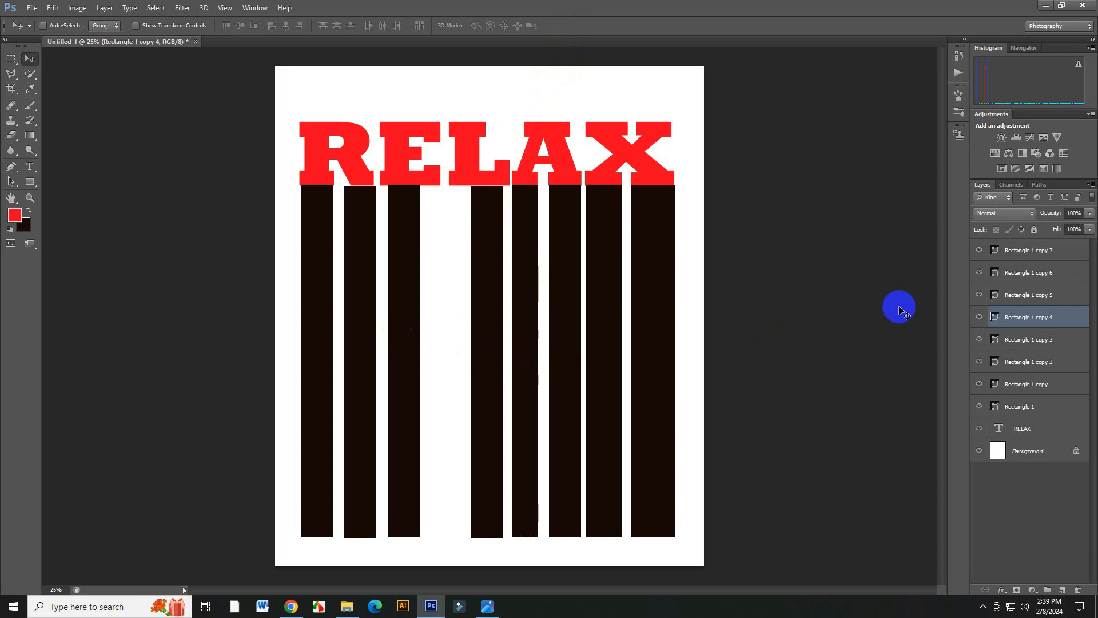
Widen the bar under the L to about 182% so it spans the whole base of the letter
click(994, 344)
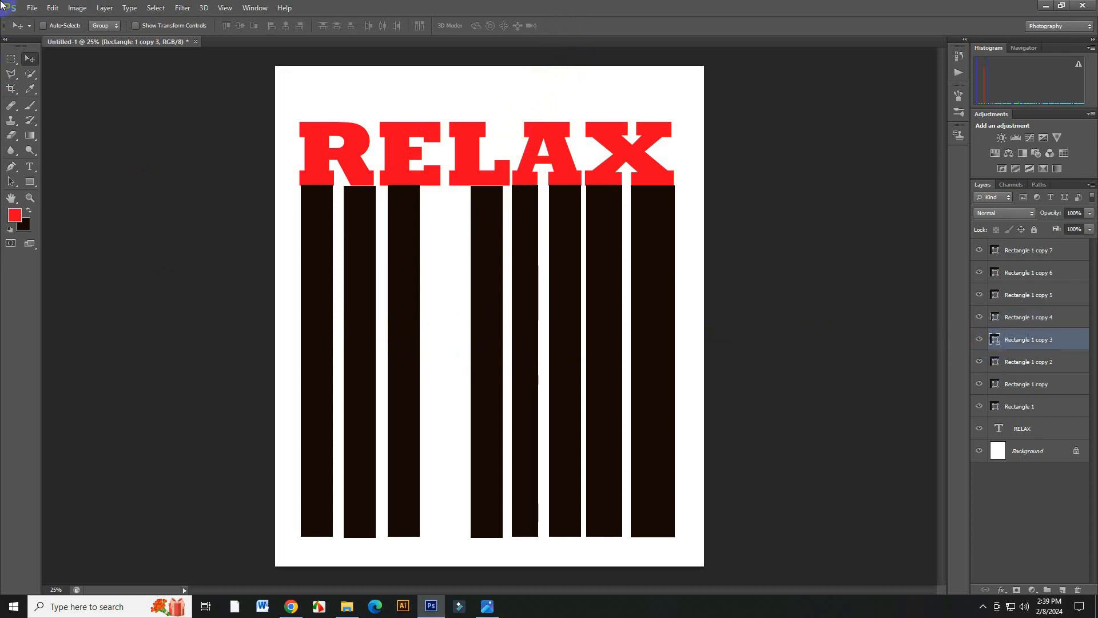
click(52, 6)
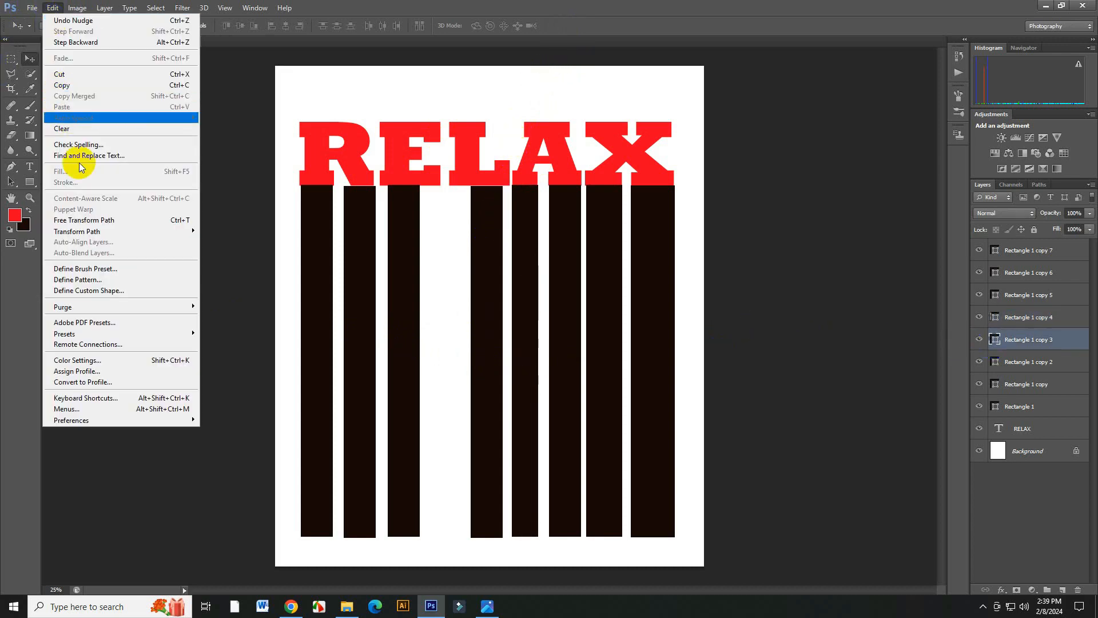
click(120, 226)
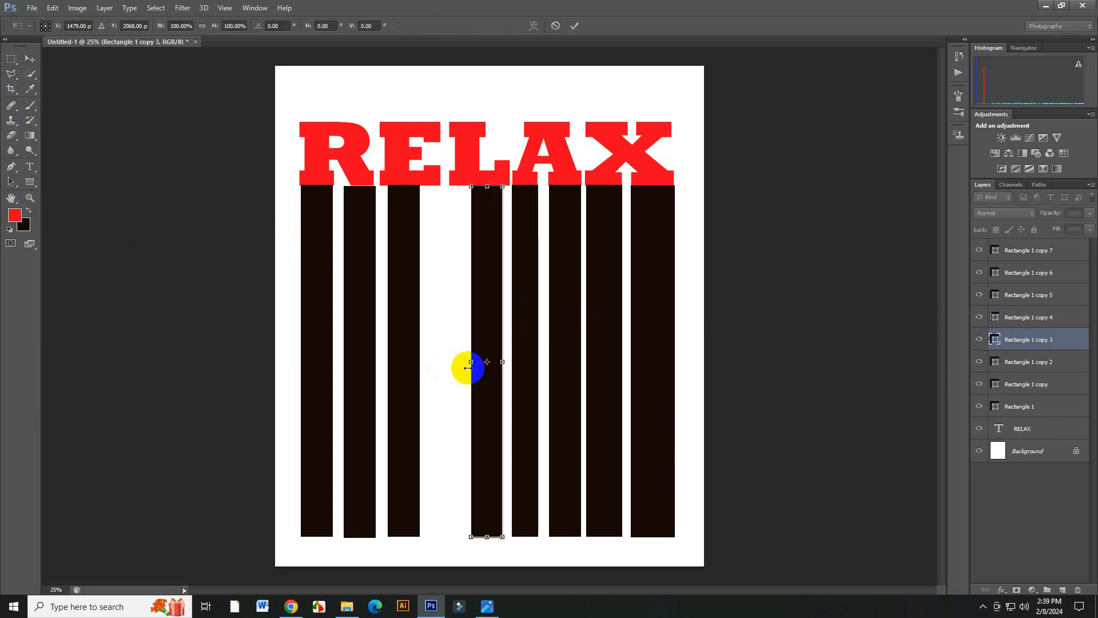
drag(469, 362, 507, 362)
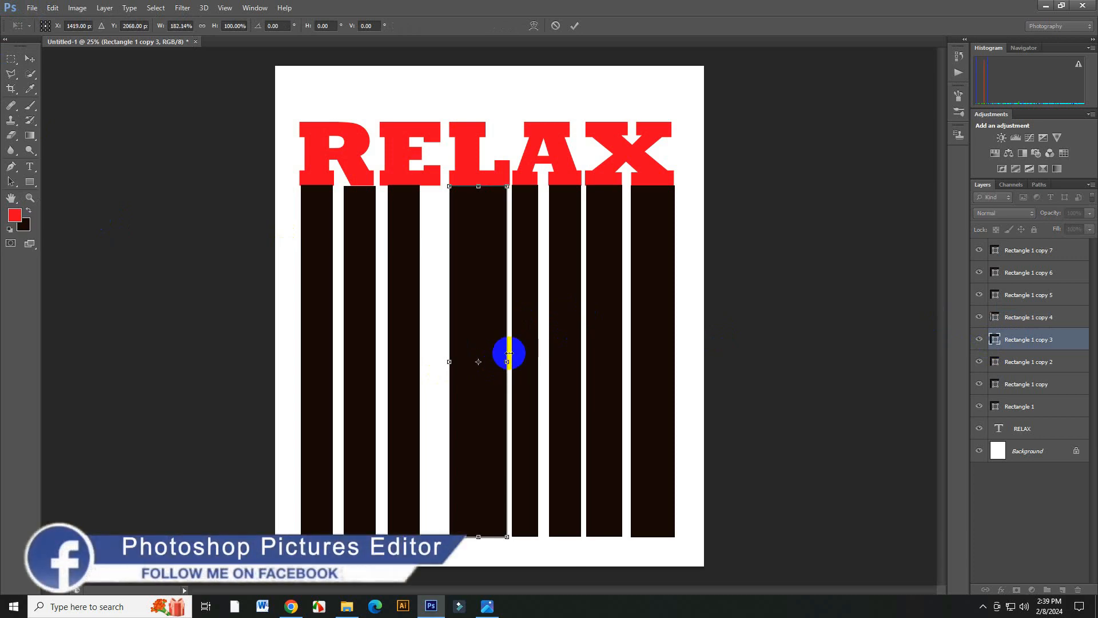
click(576, 29)
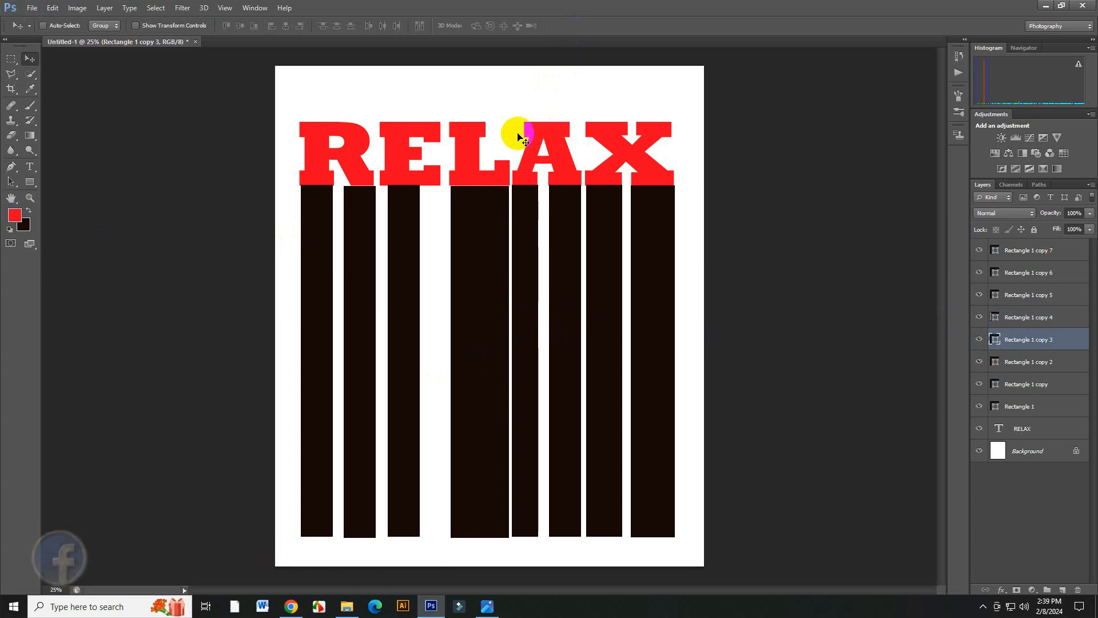
Widen the bar under the E to about 186% to span the letter's base and nudge it slightly right
click(1025, 363)
click(53, 8)
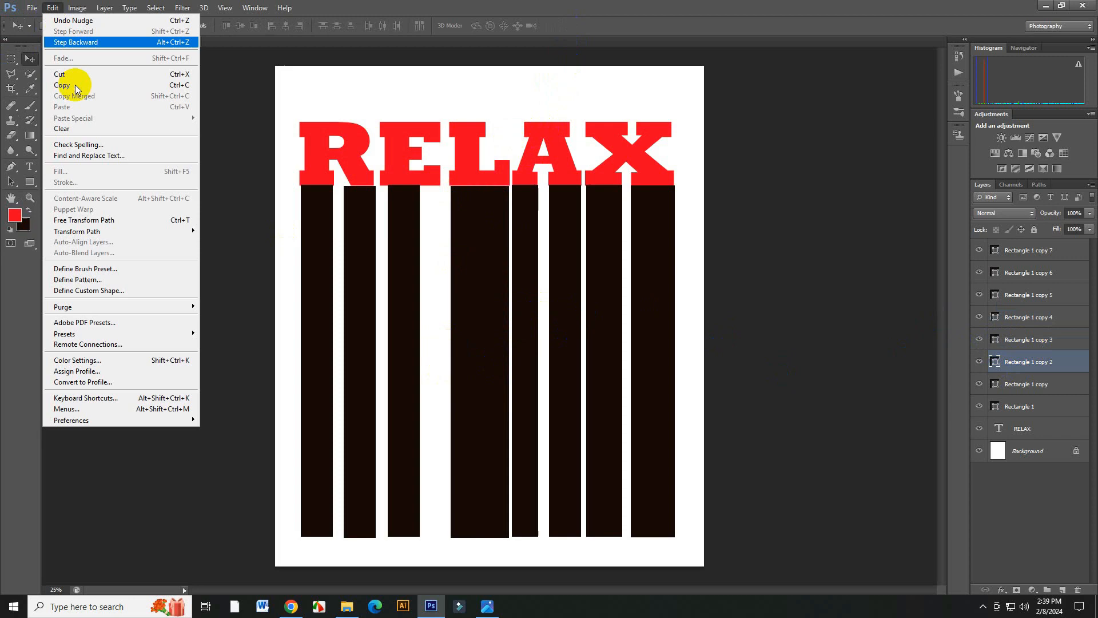
click(113, 220)
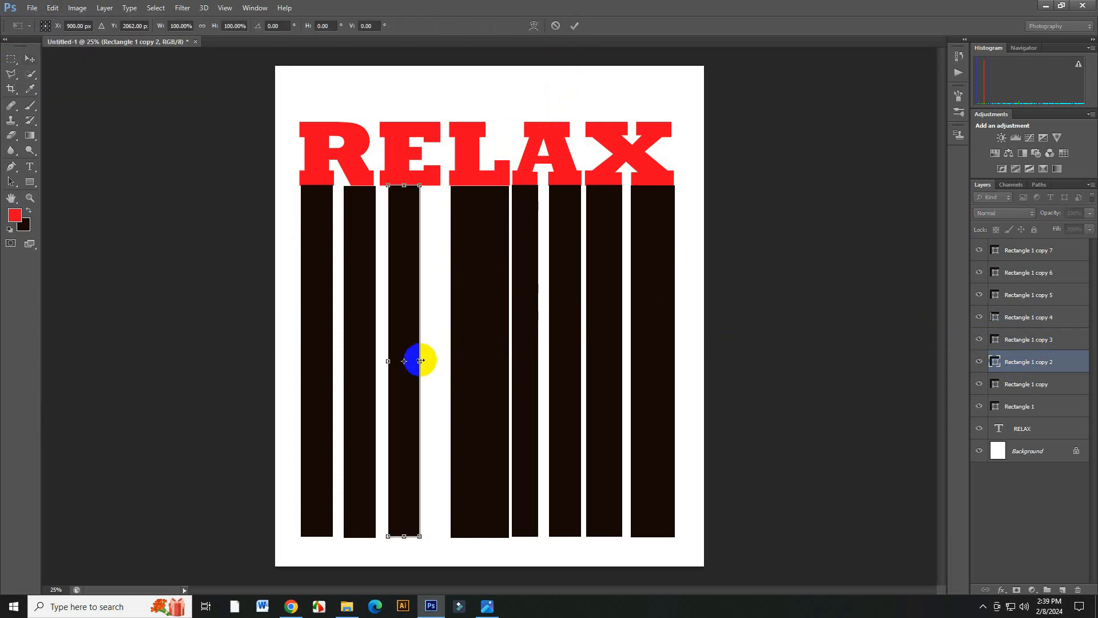
drag(421, 361, 384, 361)
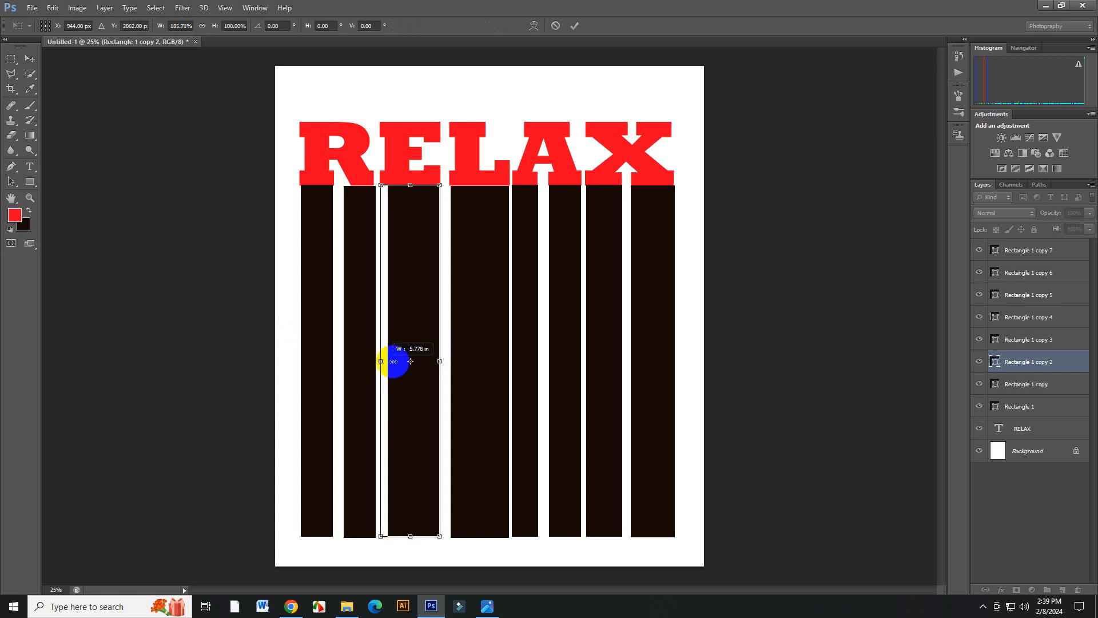
drag(393, 361, 394, 361)
click(575, 26)
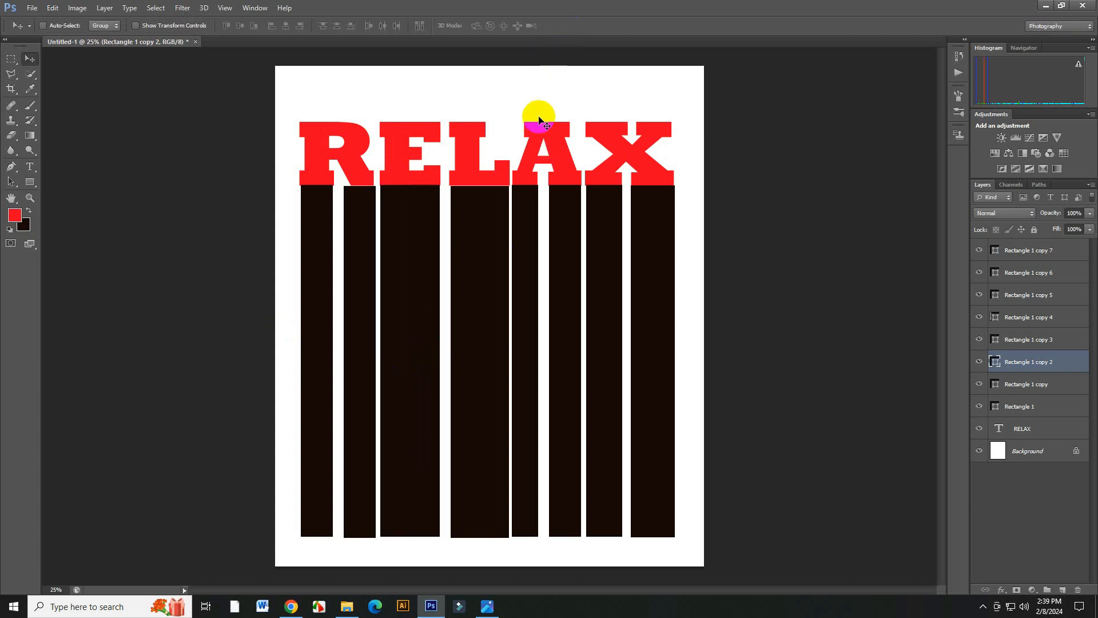
drag(519, 123, 519, 123)
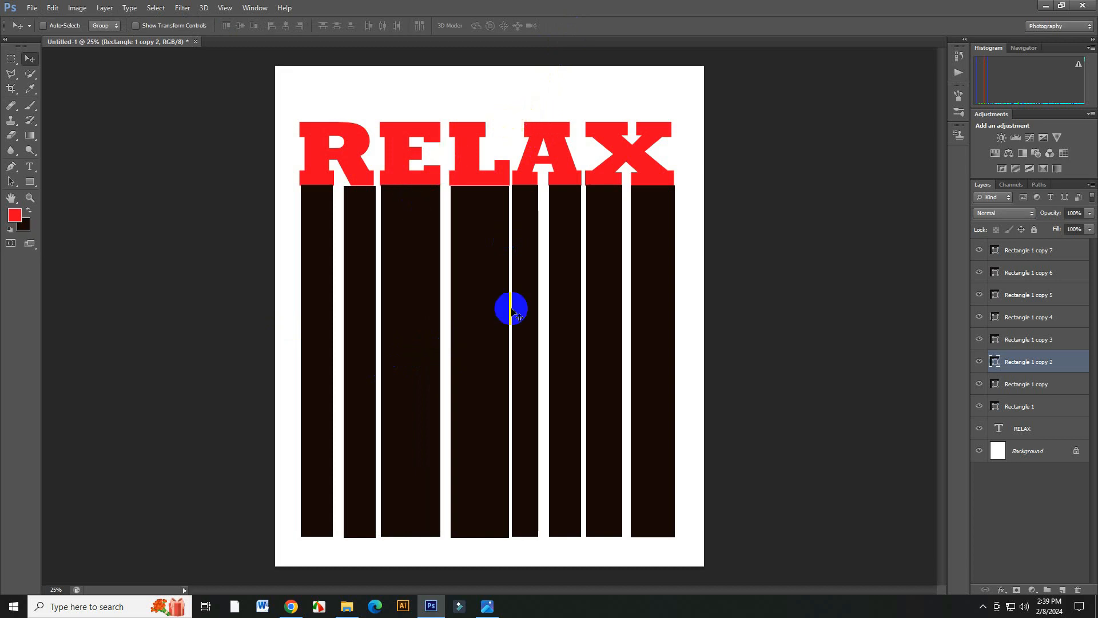
Narrow the bar under the R's right foot to 75% and nudge it right to line up with the foot
click(1007, 386)
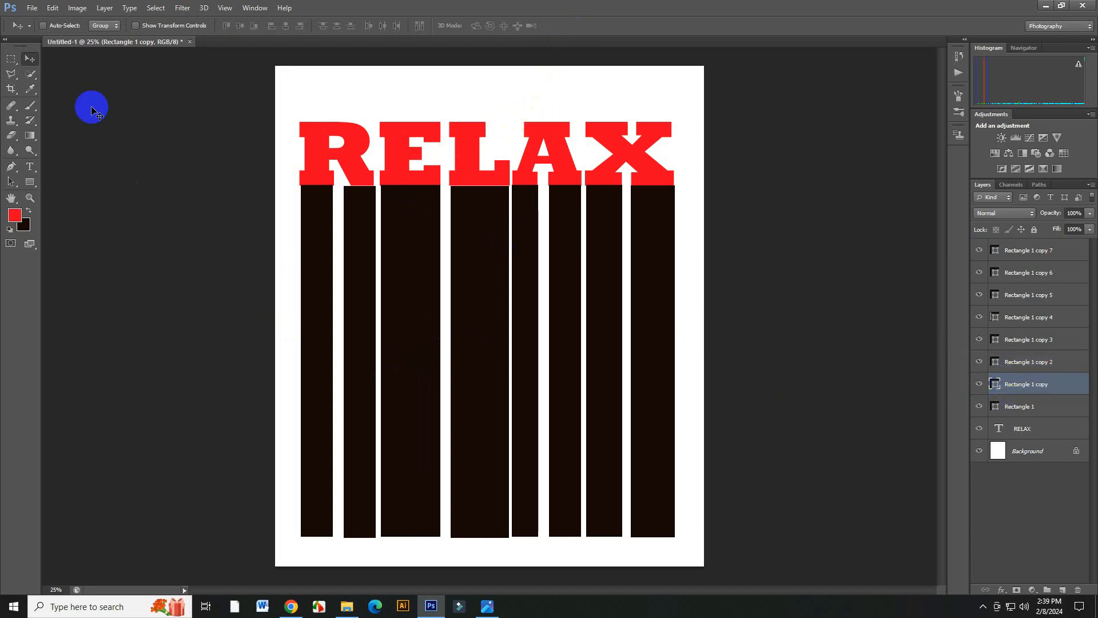
click(52, 8)
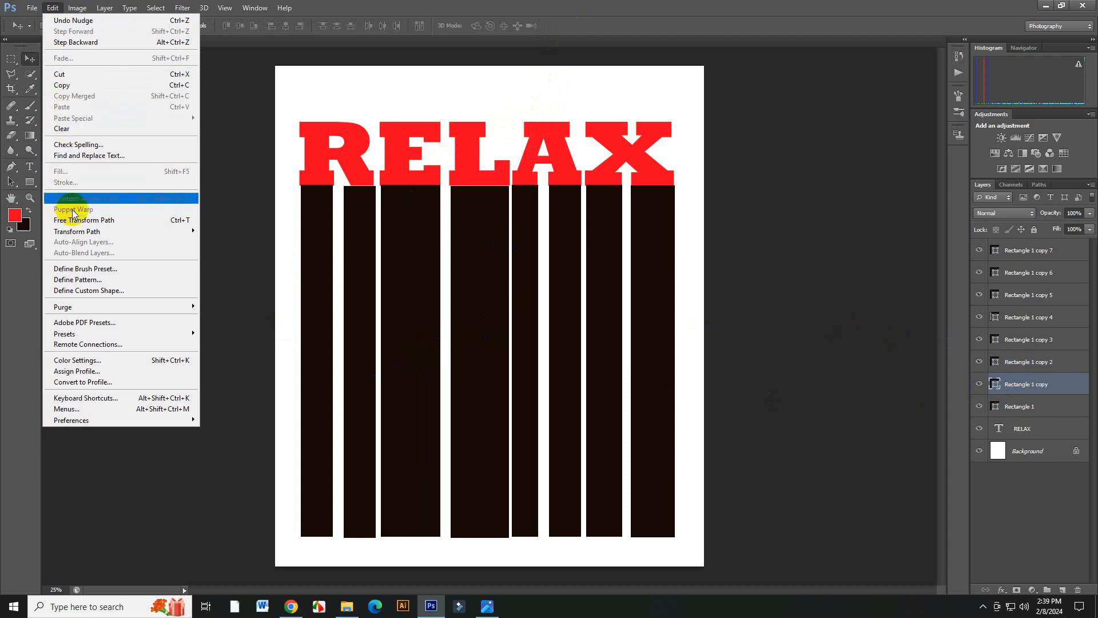
key(Escape)
key(Right)
key(ctrl+t)
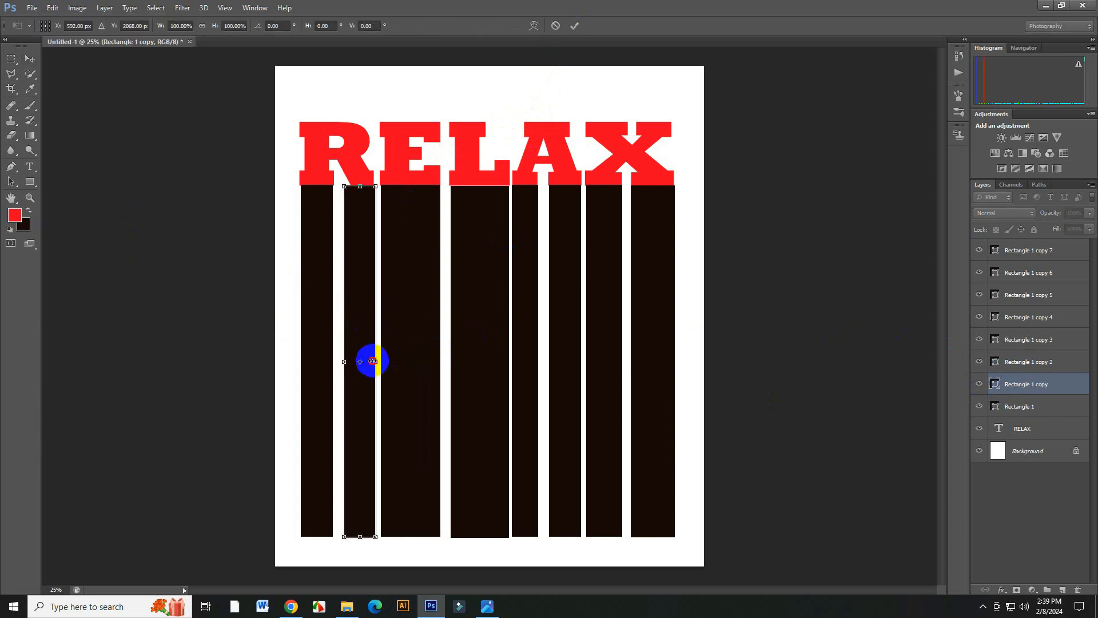
drag(375, 361, 350, 361)
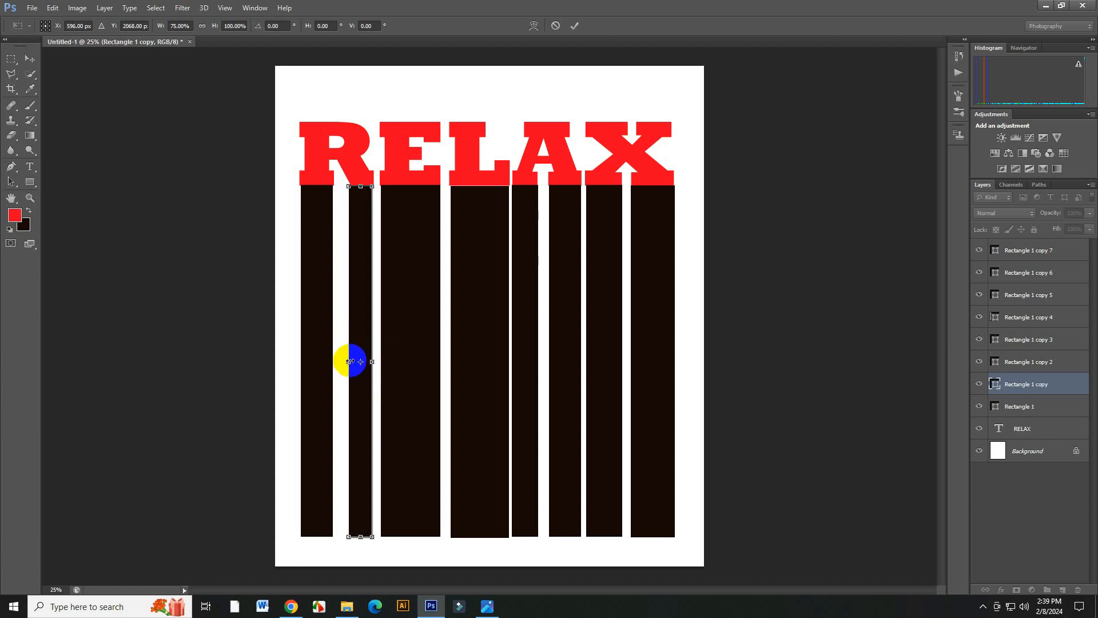
click(576, 25)
key(Right)
key(Right)
key(Right)
key(Right)
key(Right)
key(Right)
key(Right)
key(Right)
key(Right)
key(Right)
key(Right)
key(Right)
key(Right)
key(Right)
key(Right)
key(Right)
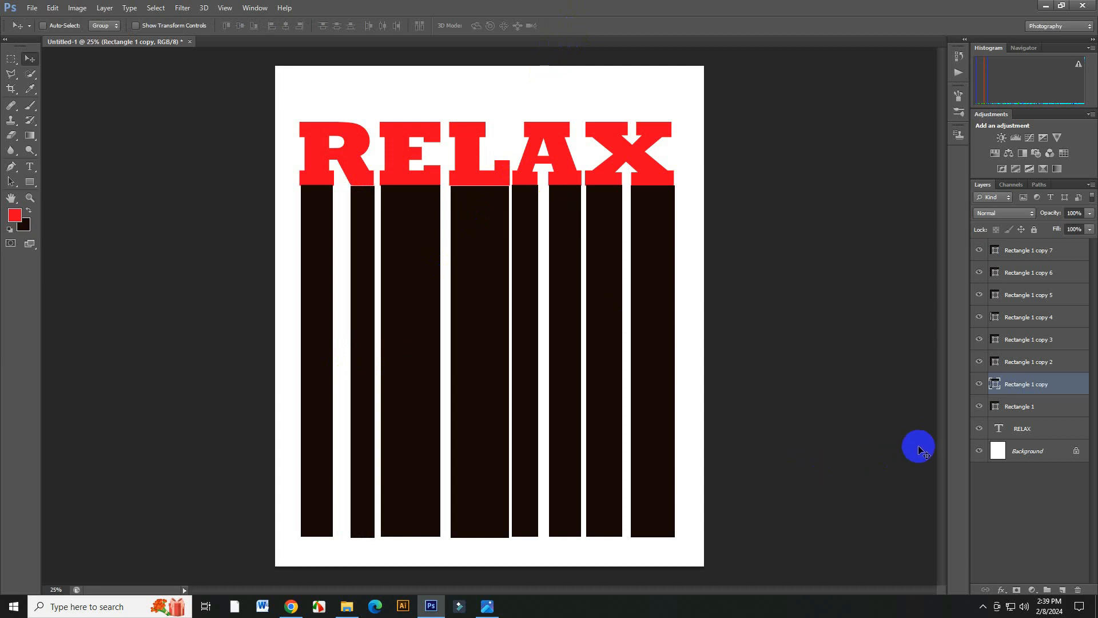
Merge all eight bar layers and the RELAX text layer into a single layer
ctrl+click(1058, 255)
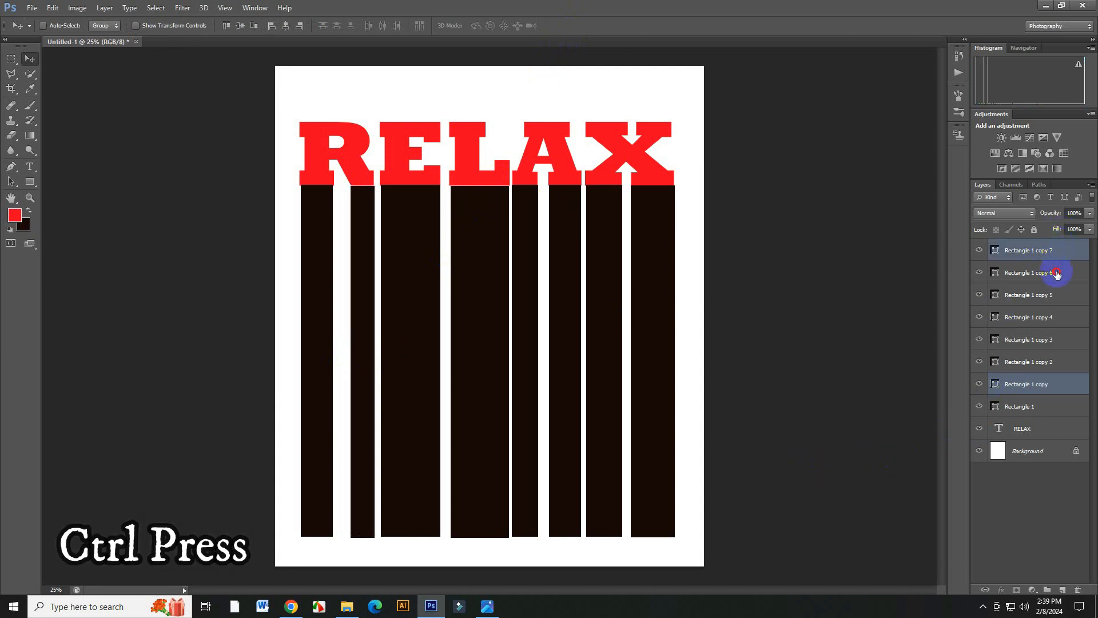
ctrl+click(1057, 274)
ctrl+click(1057, 295)
ctrl+click(1053, 318)
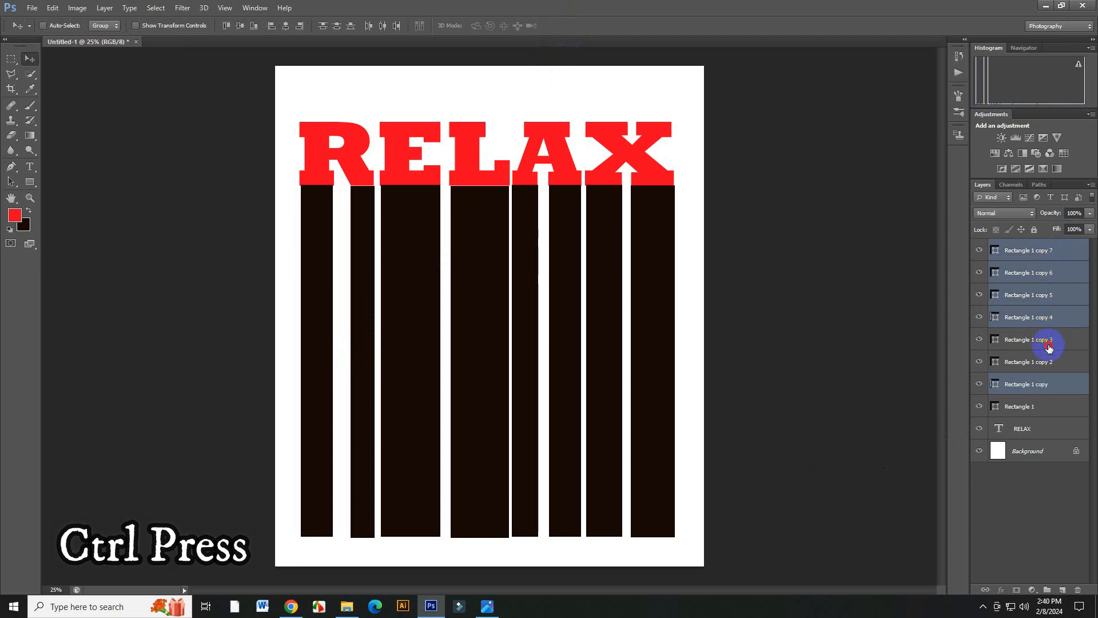
ctrl+click(1049, 345)
ctrl+click(1047, 363)
ctrl+click(1039, 413)
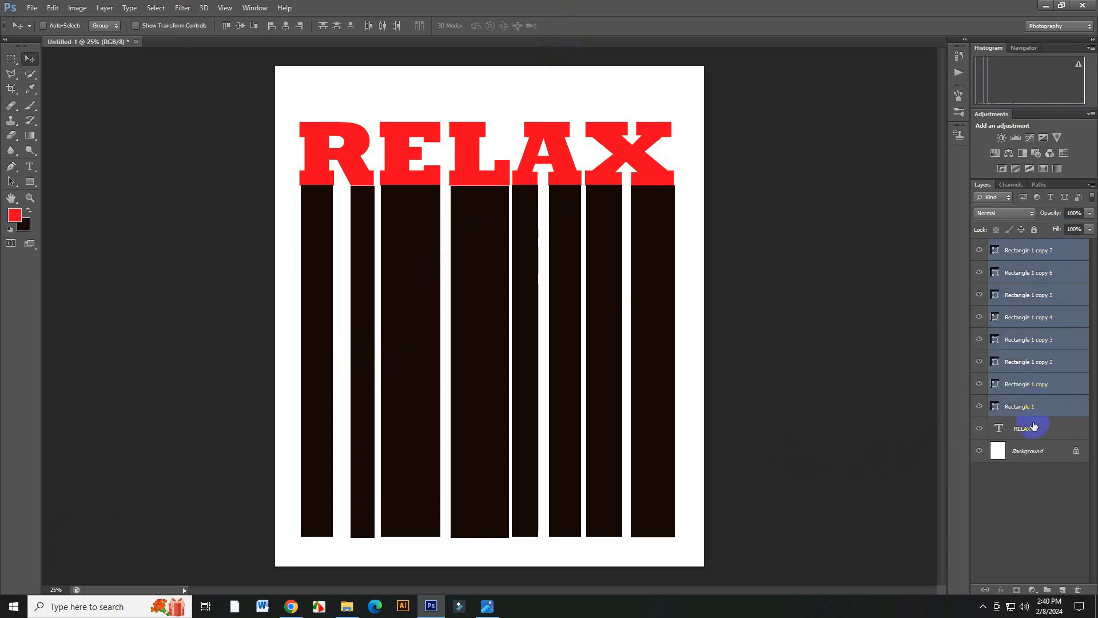
ctrl+click(1030, 429)
right_click(1014, 331)
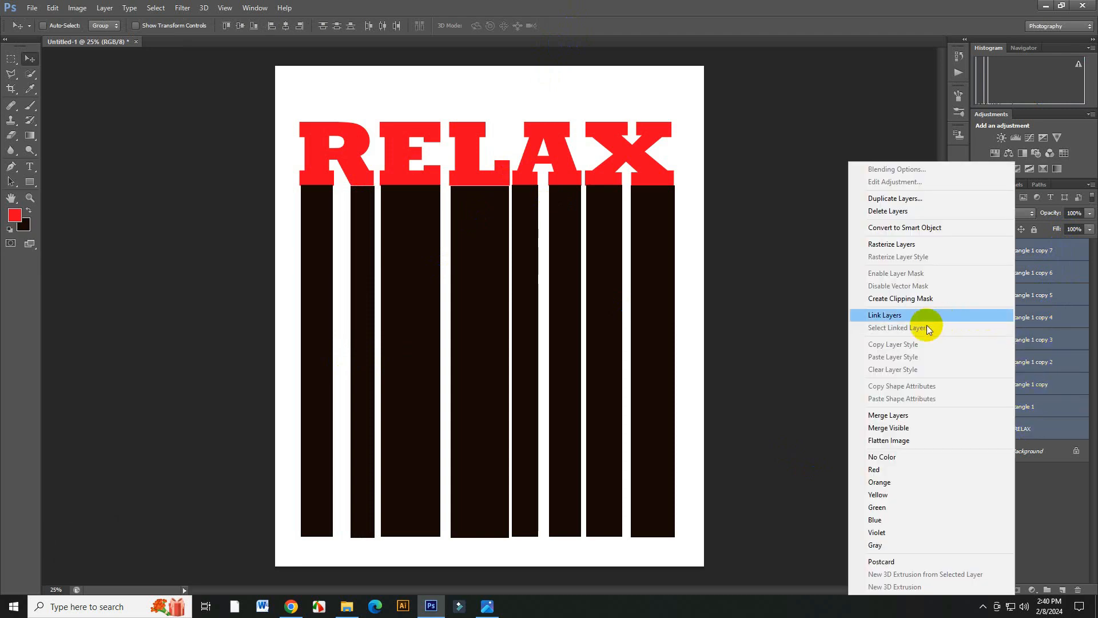
click(907, 416)
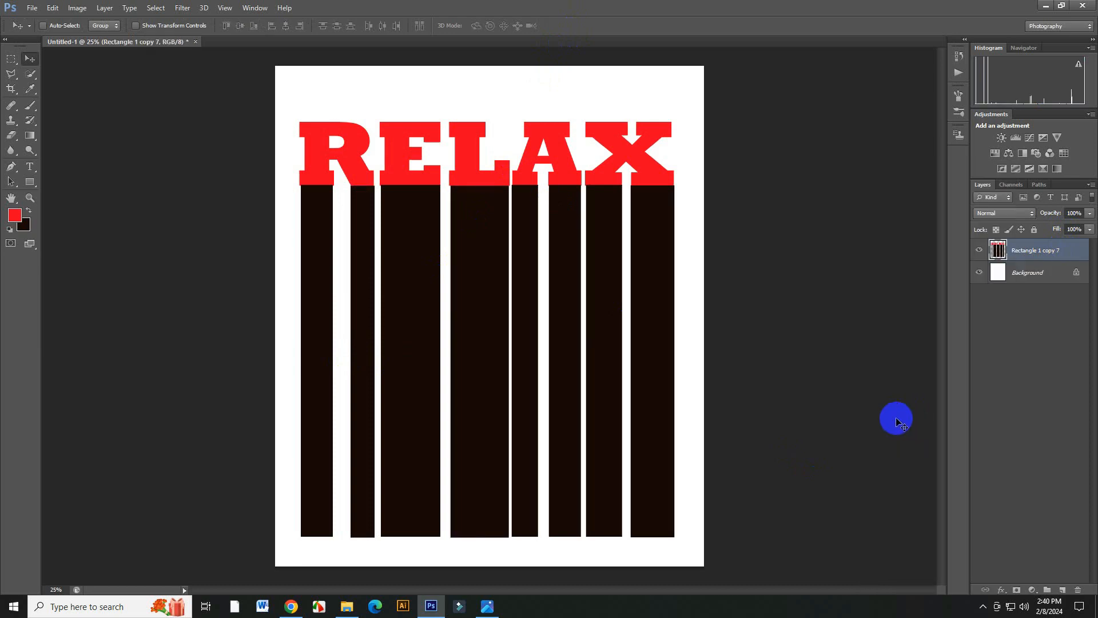
Place the lavender landscape photo above the merged RELAX shape and scale it to about 609% by 540%, covering all letters and bars
click(347, 606)
drag(292, 269, 463, 325)
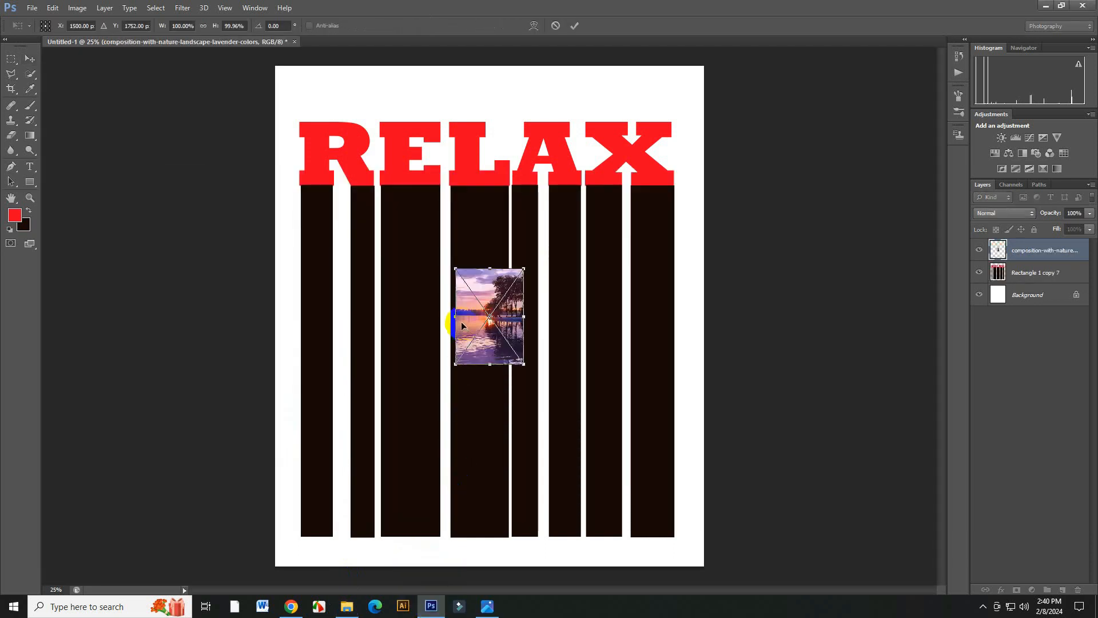
scroll(469, 302, down, 2)
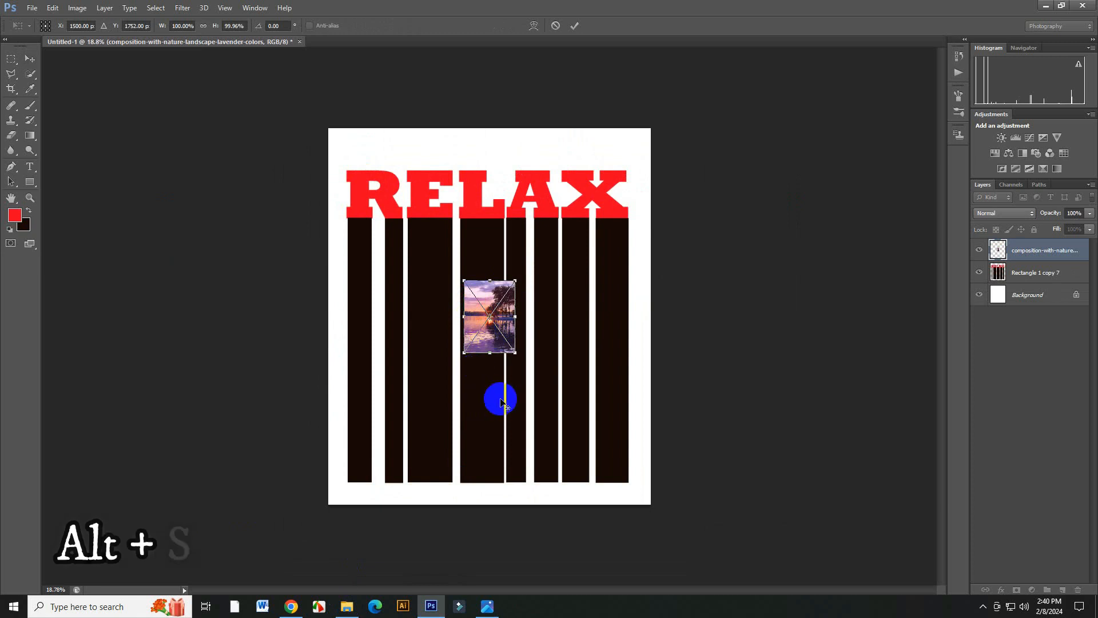
drag(515, 352, 601, 466)
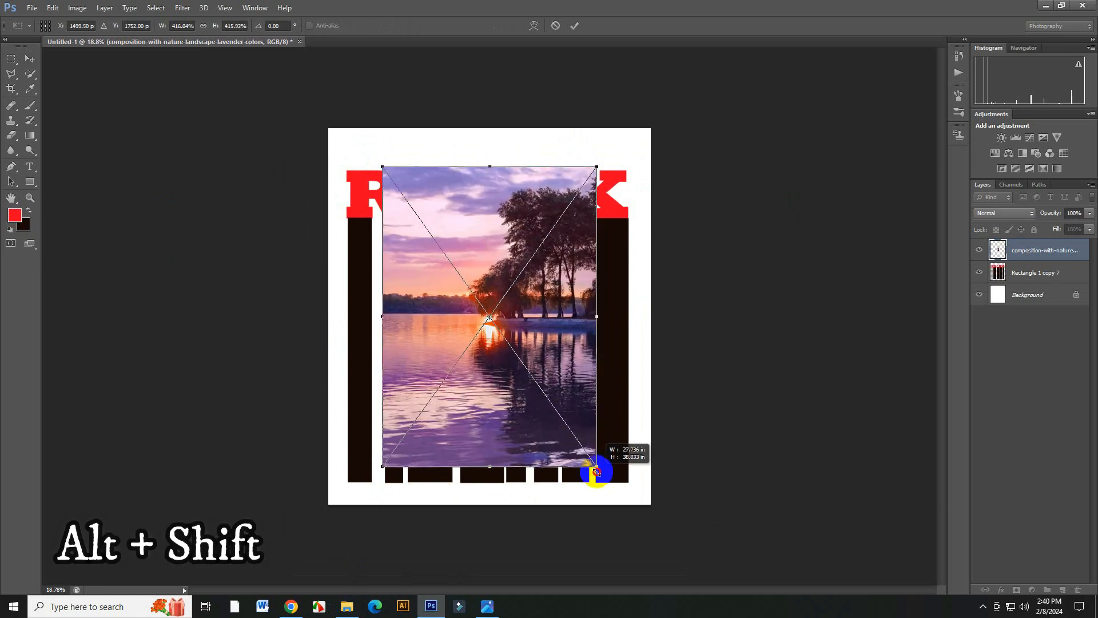
drag(518, 395, 492, 408)
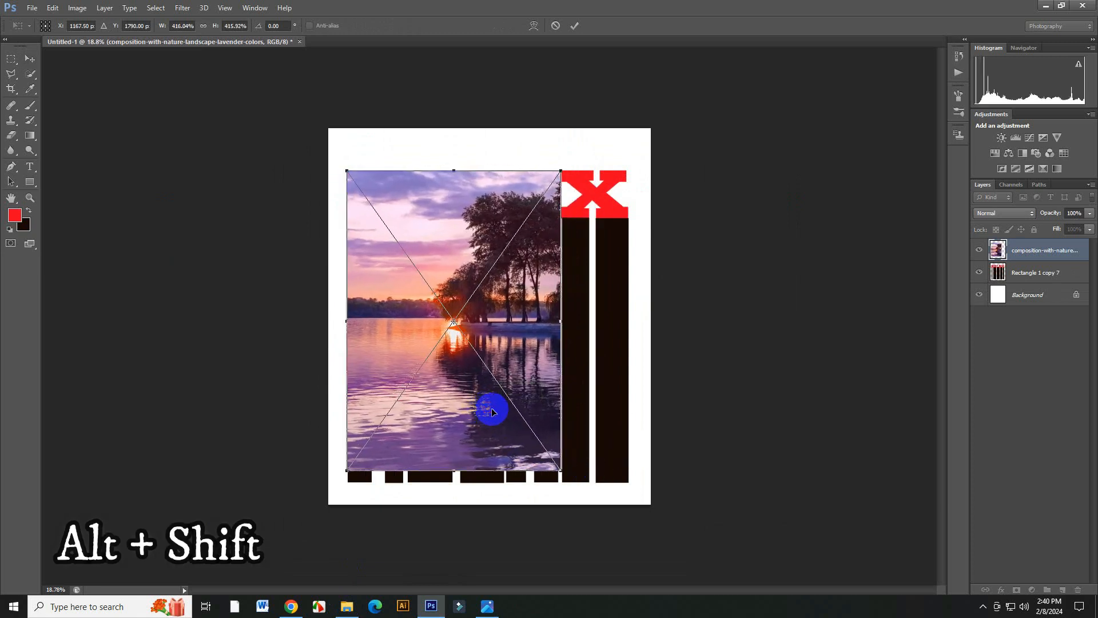
drag(561, 470, 578, 485)
mouse_move(454, 348)
mouse_down()
mouse_move(481, 360)
mouse_move(464, 351)
mouse_move(483, 351)
mouse_move(472, 345)
mouse_up()
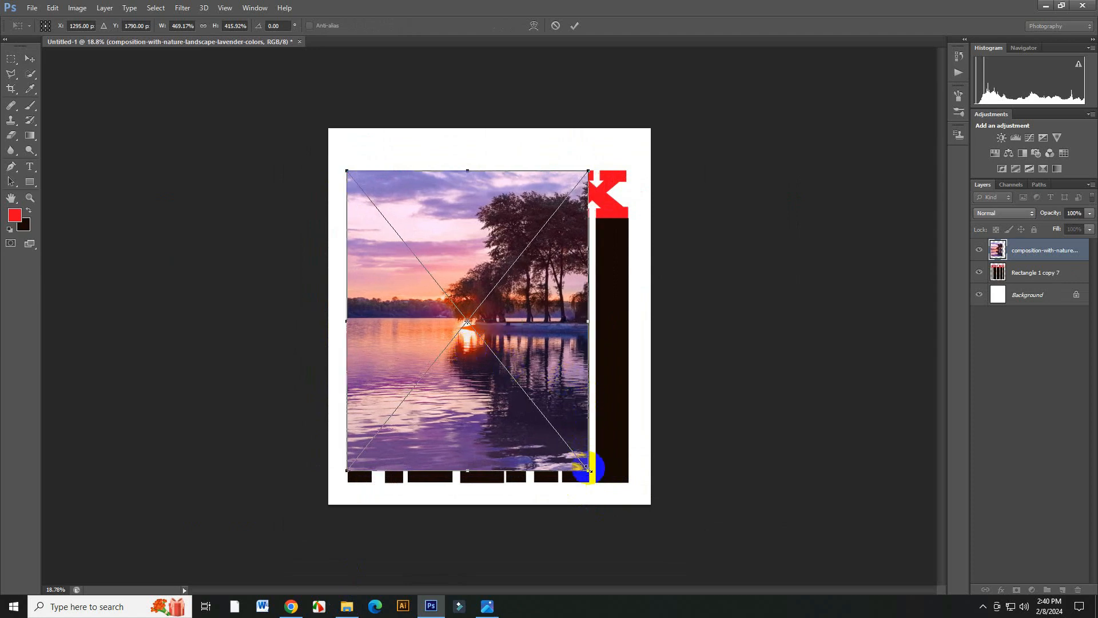
drag(599, 481, 624, 515)
drag(563, 442, 573, 451)
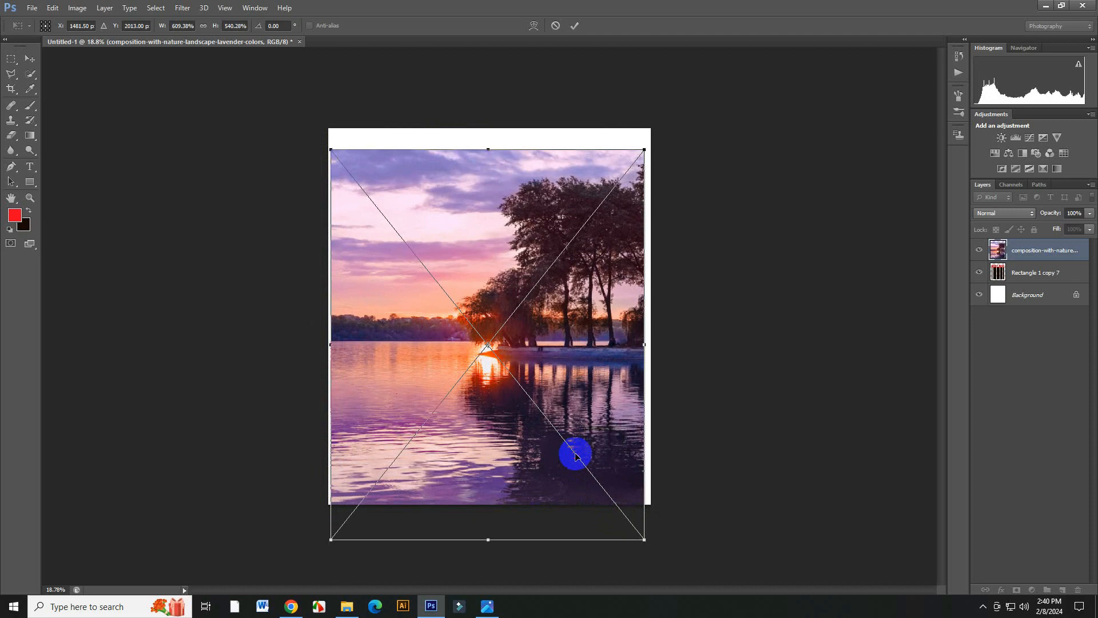
click(575, 26)
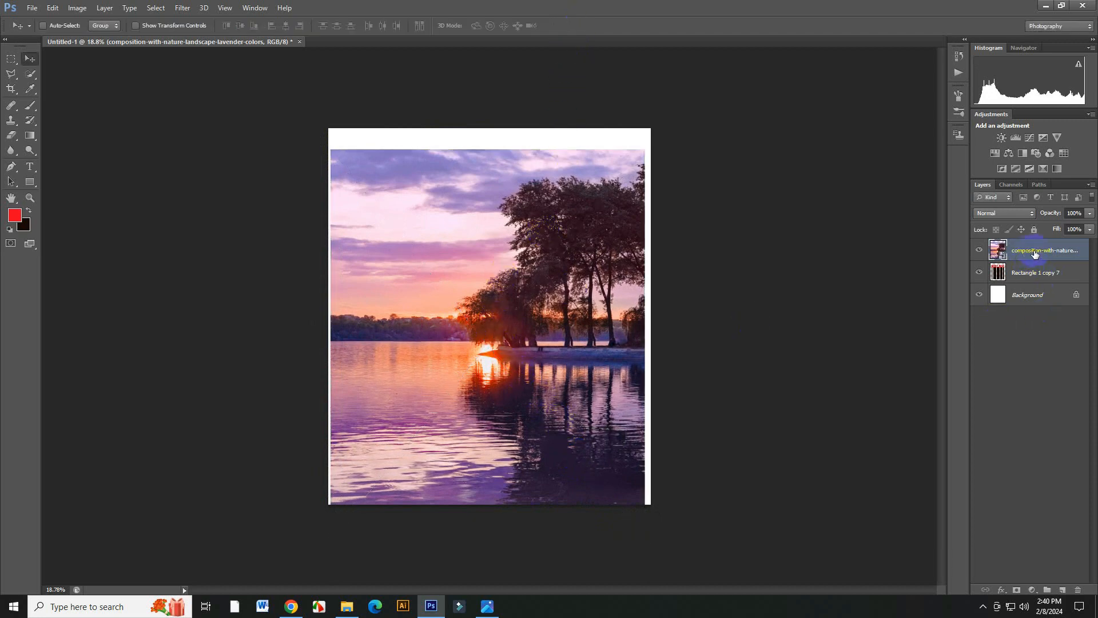
Clip the landscape photo to the merged RELAX shape with a clipping mask and flip the photo horizontally
right_click(1035, 254)
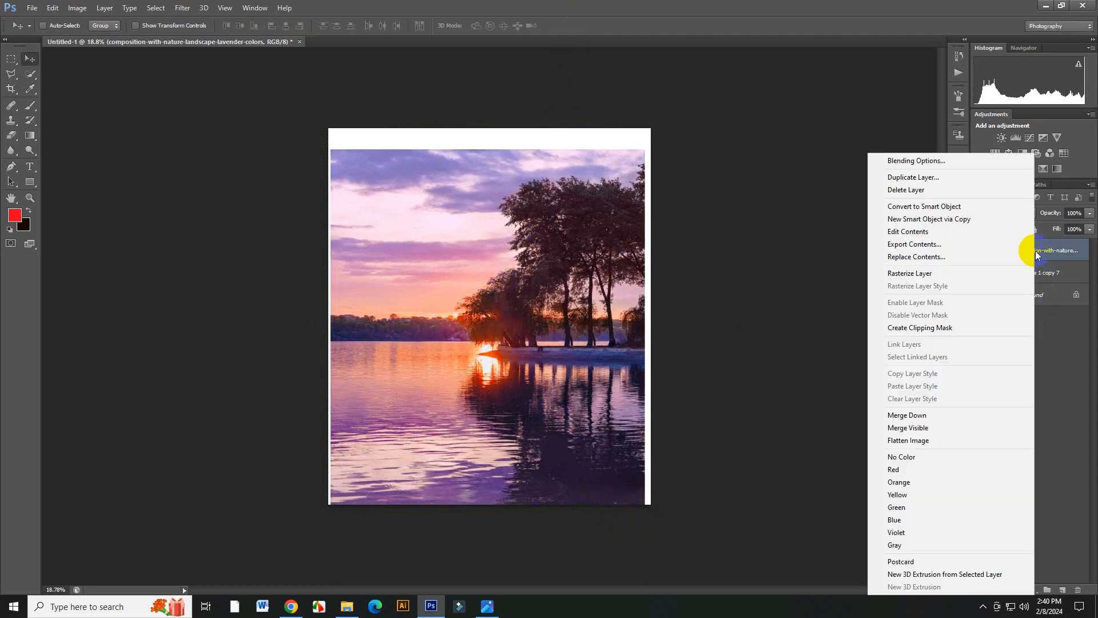
click(918, 328)
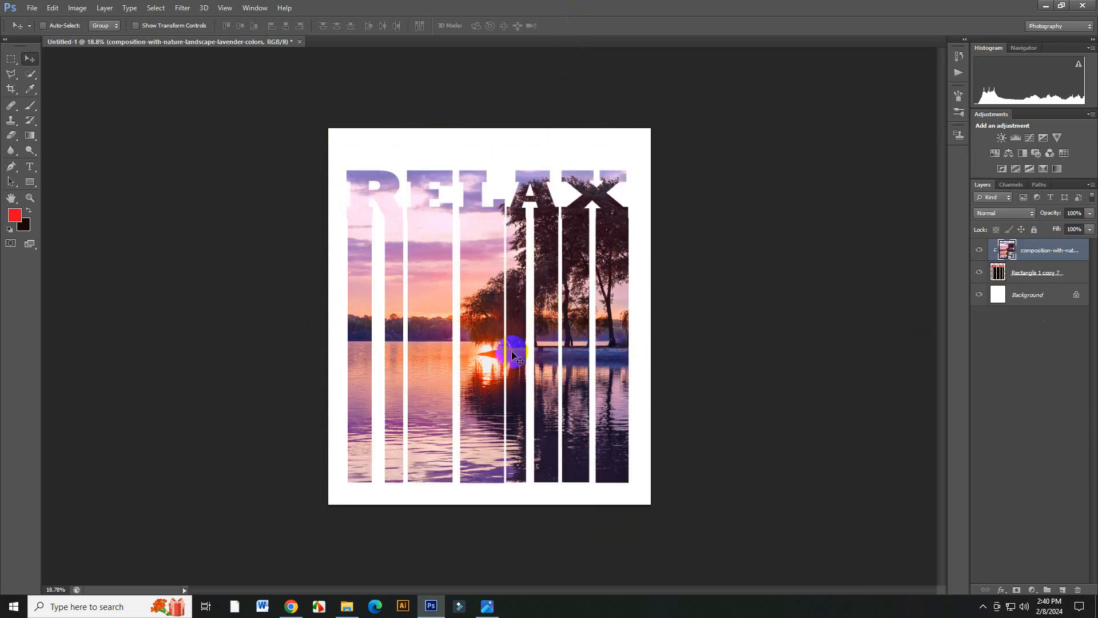
click(52, 10)
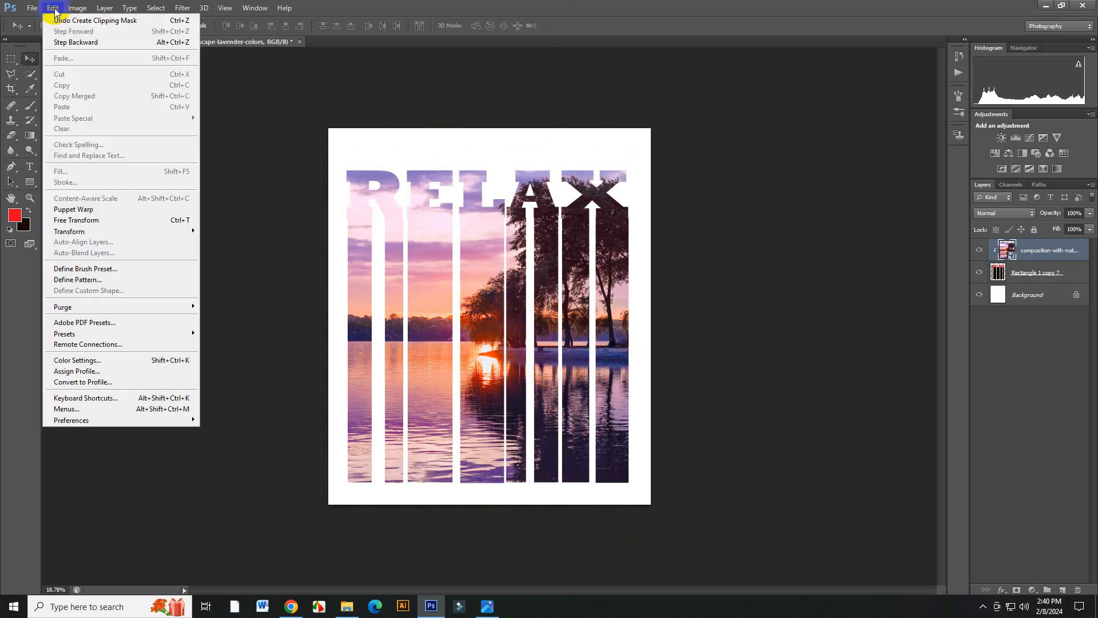
click(125, 221)
right_click(456, 293)
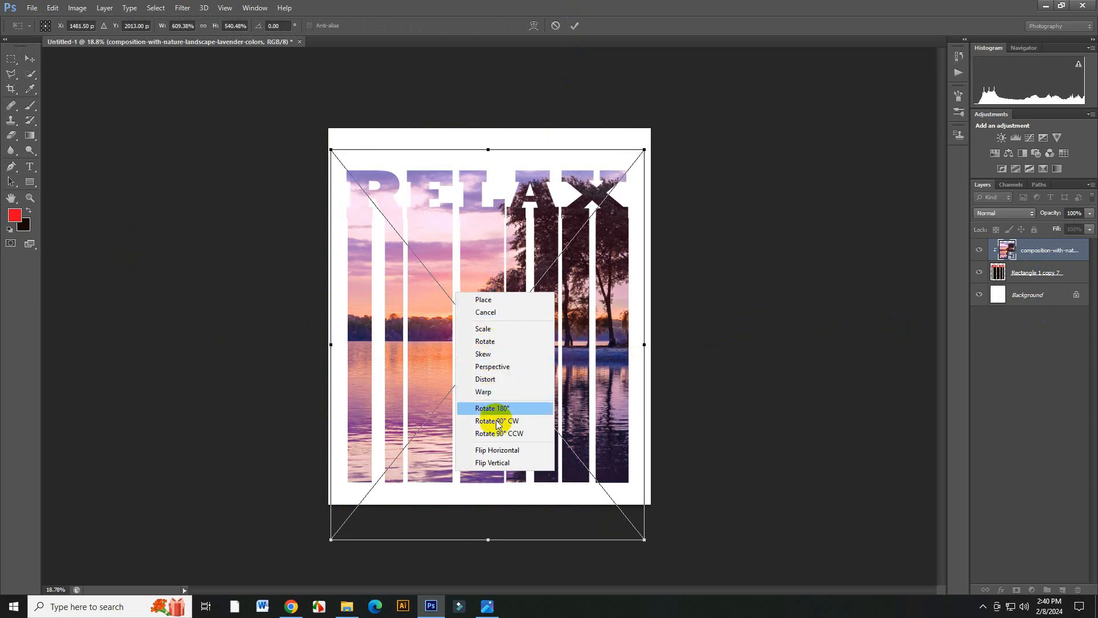
click(497, 451)
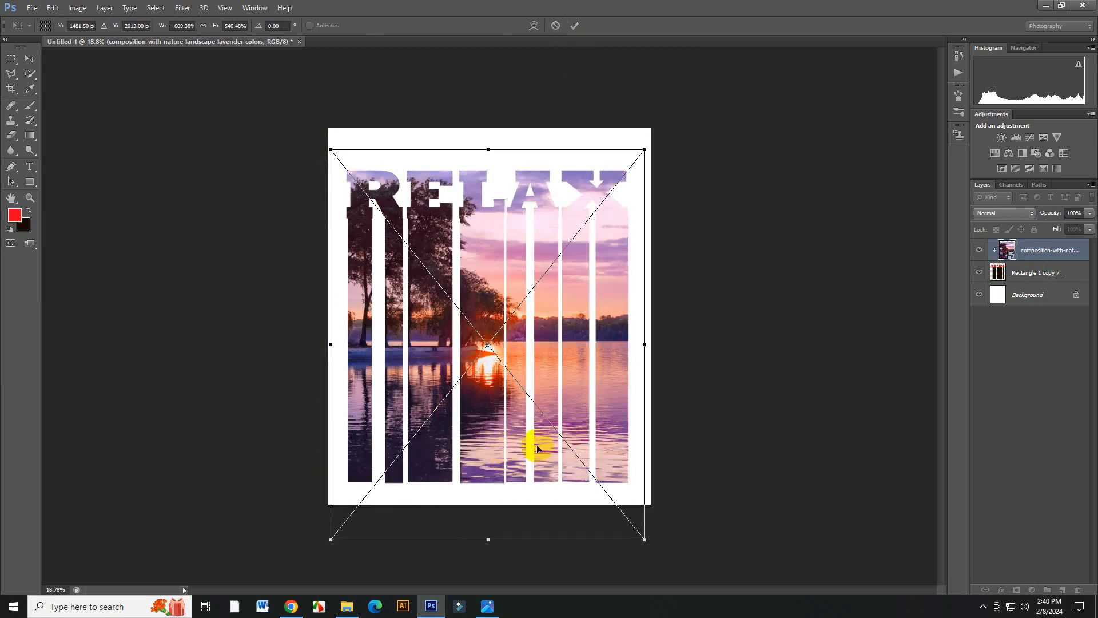
click(574, 26)
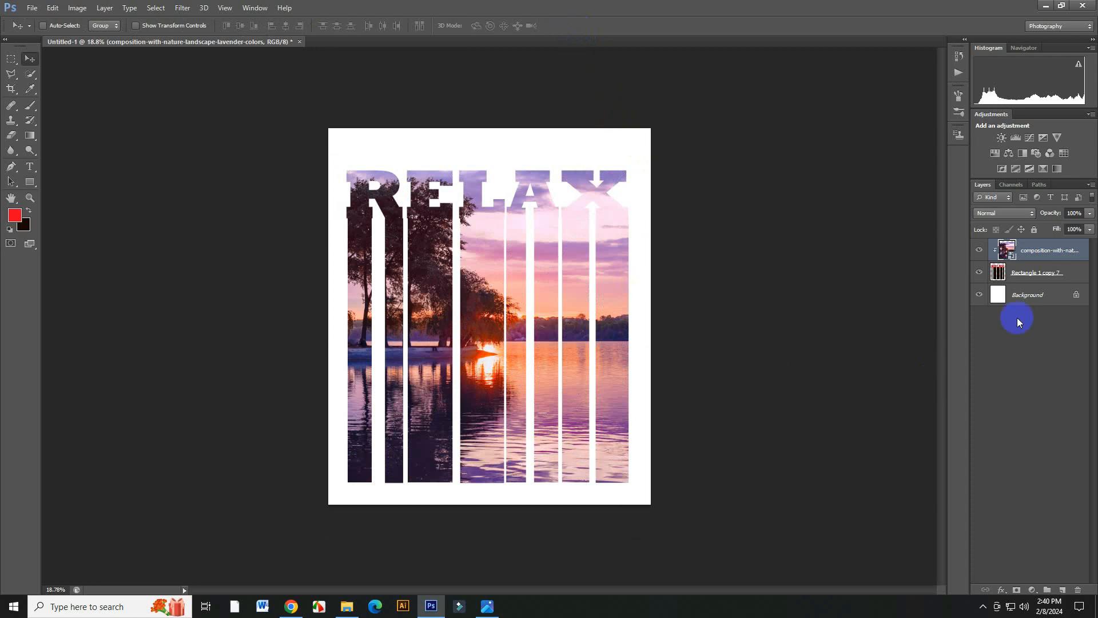
Add the three-line text "PHOTOSHOP PITHER EDITOR" in red 72 pt Segoe Script above the RELAX letters
drag(31, 173, 81, 164)
click(121, 27)
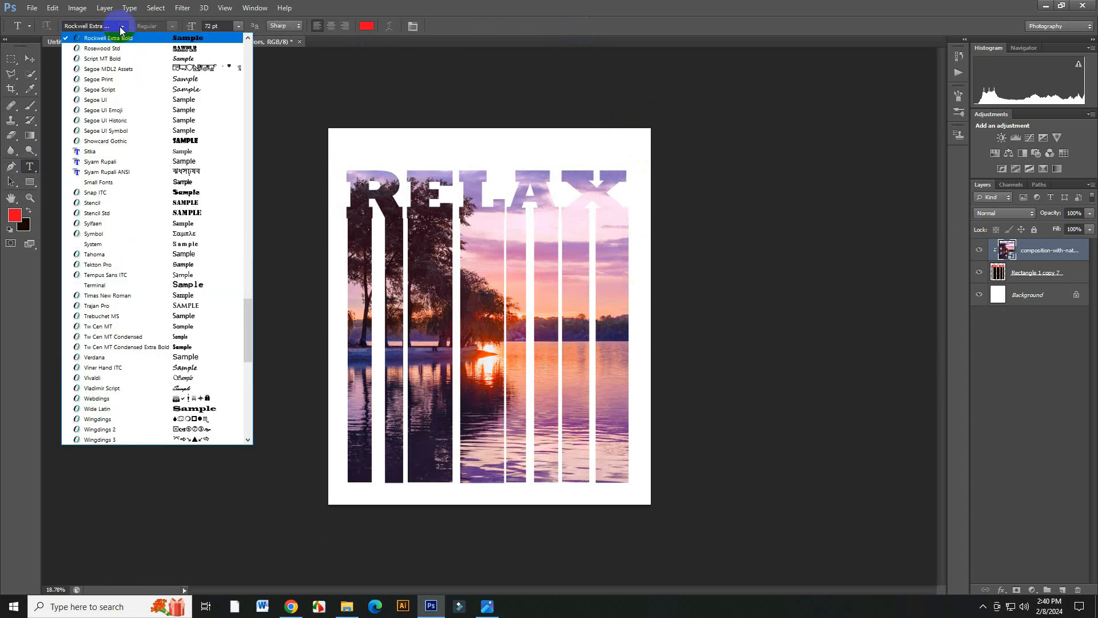
click(194, 91)
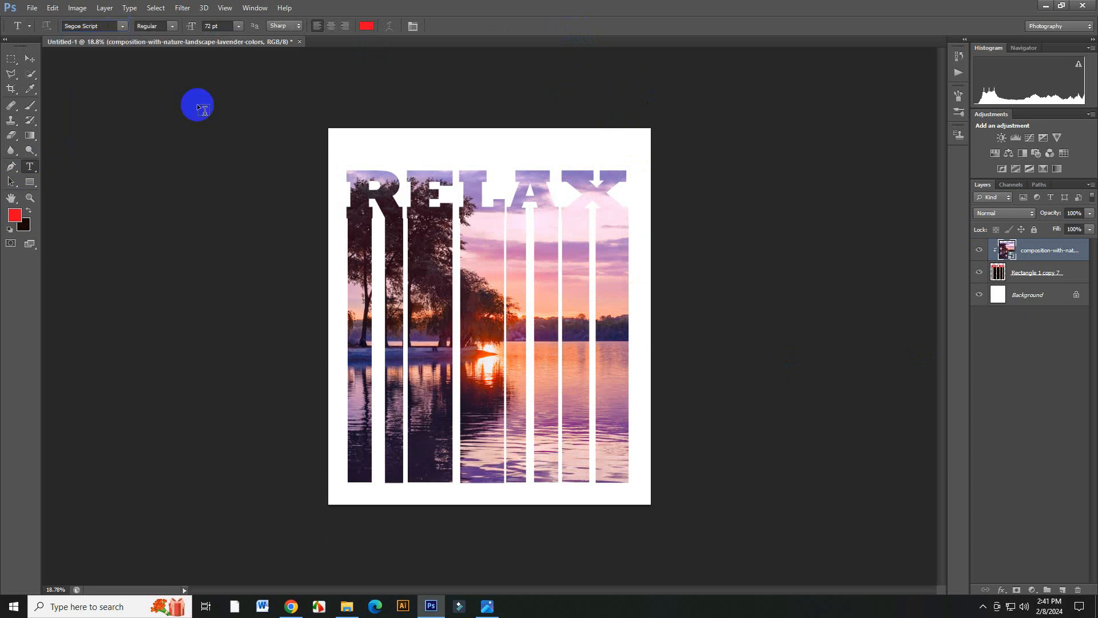
click(489, 146)
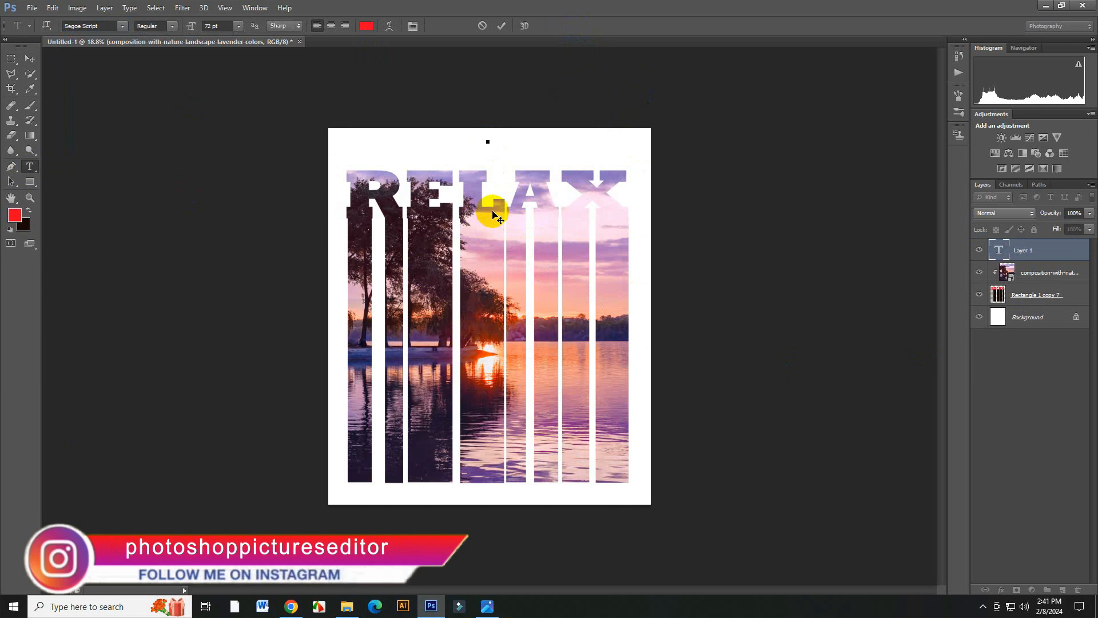
text(PHOTOSHOP)
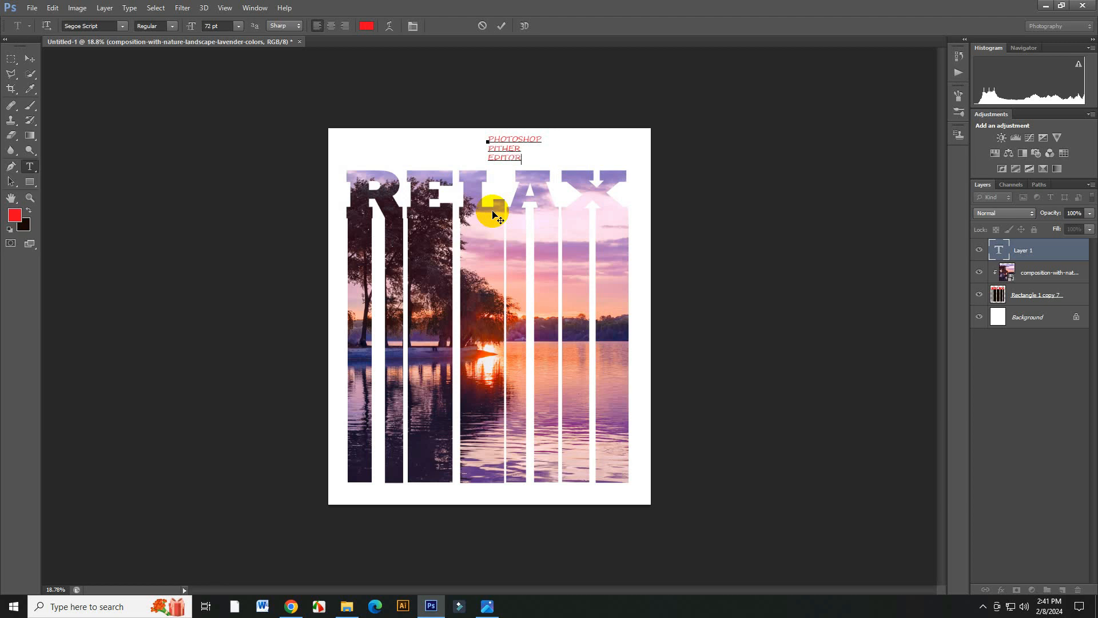
click(502, 25)
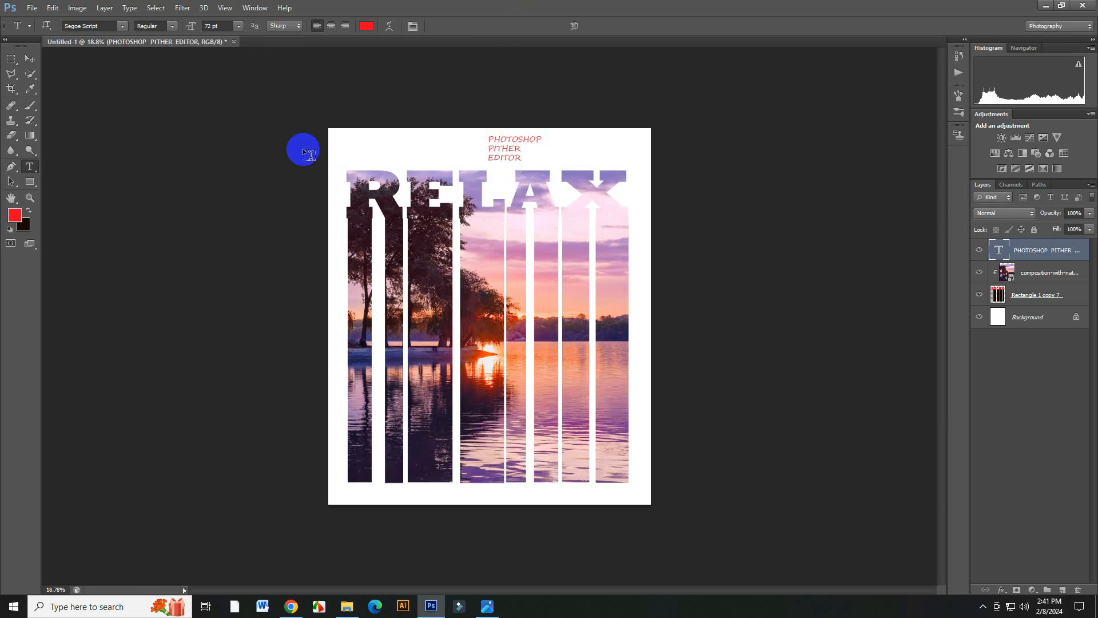
Move the three-line credit text onto the lower-right corner of the photo-filled bars, just inside their edges
click(29, 58)
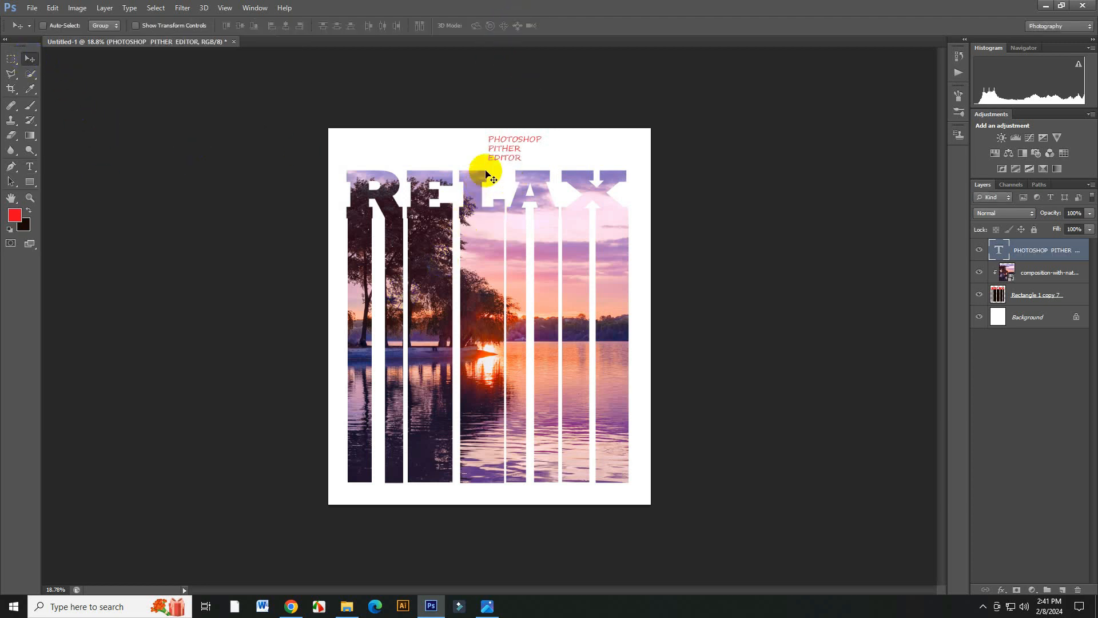
drag(499, 154, 581, 483)
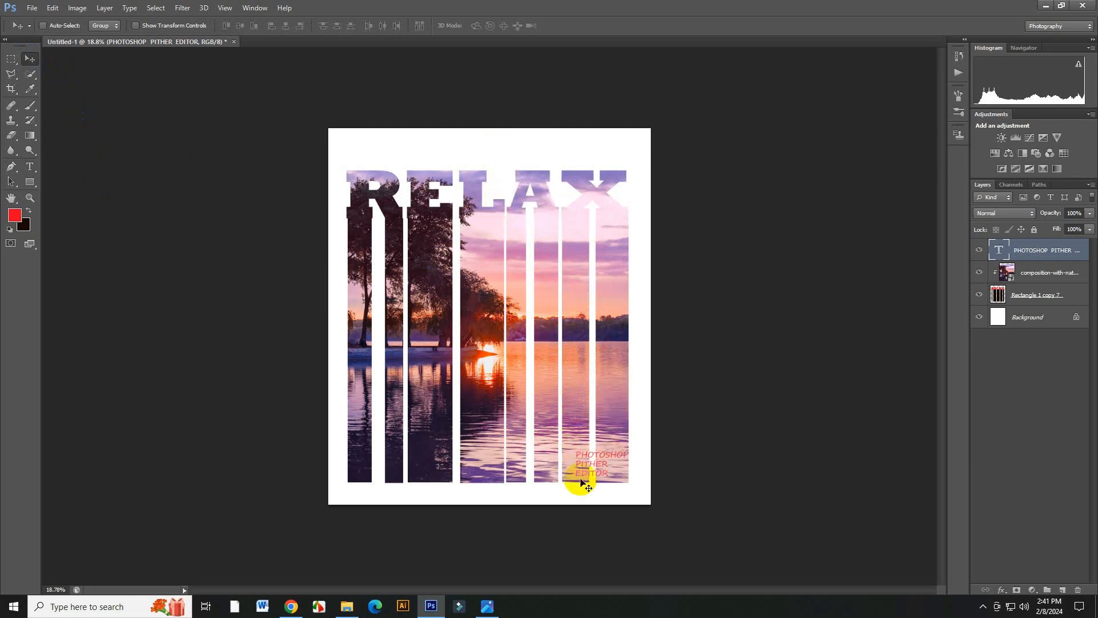
click(581, 463)
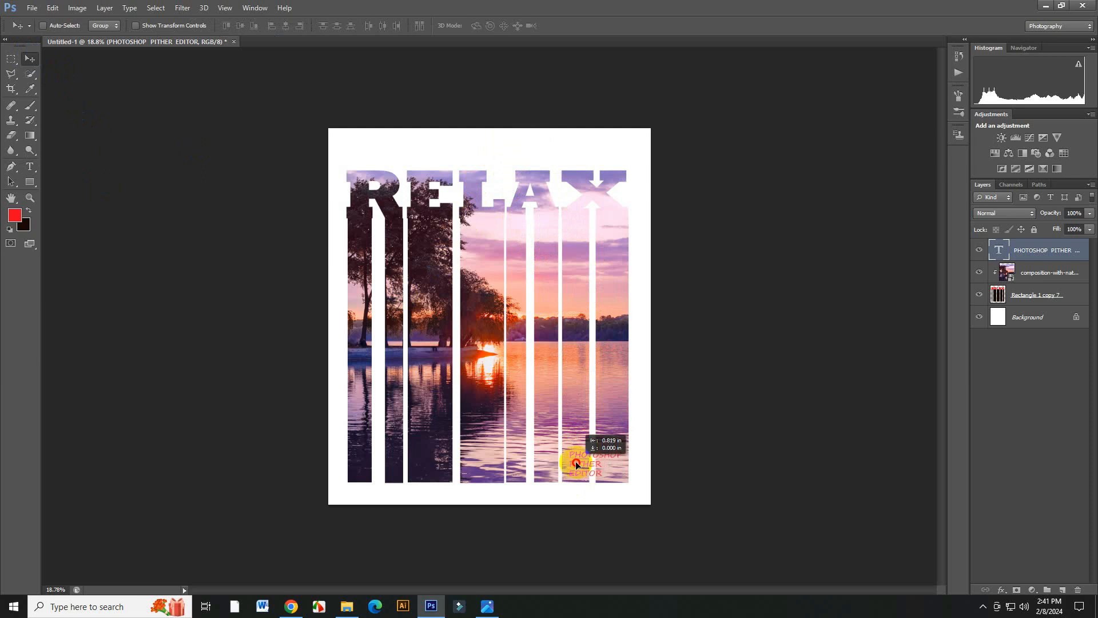
drag(576, 461, 575, 462)
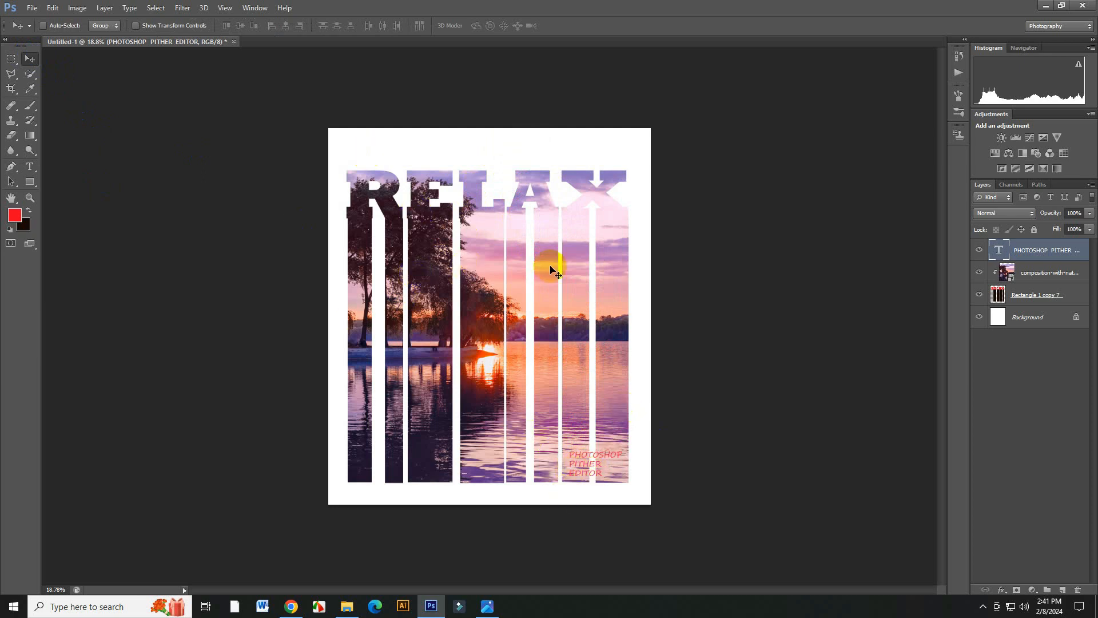
scroll(561, 341, up, 3)
scroll(529, 311, down, 5)
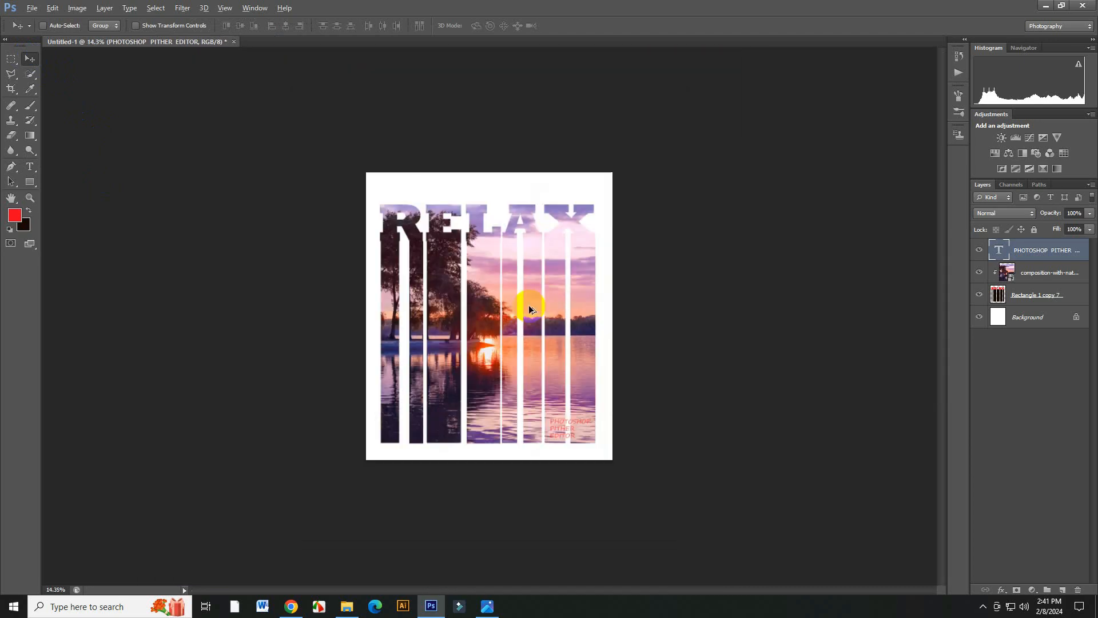
scroll(511, 305, up, 3)
scroll(490, 299, down, 1)
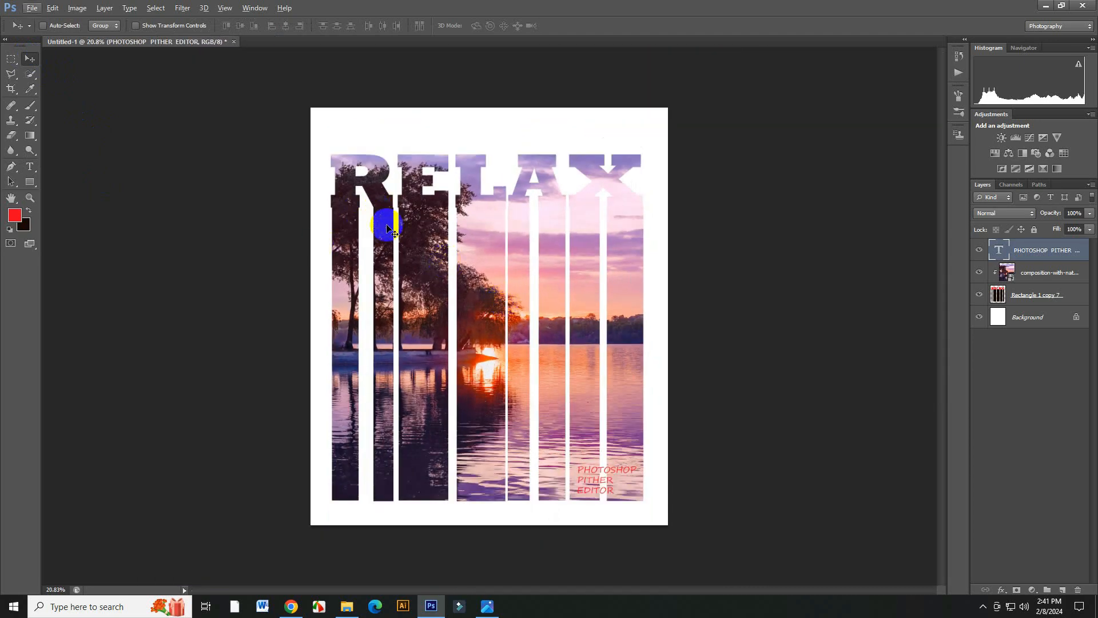